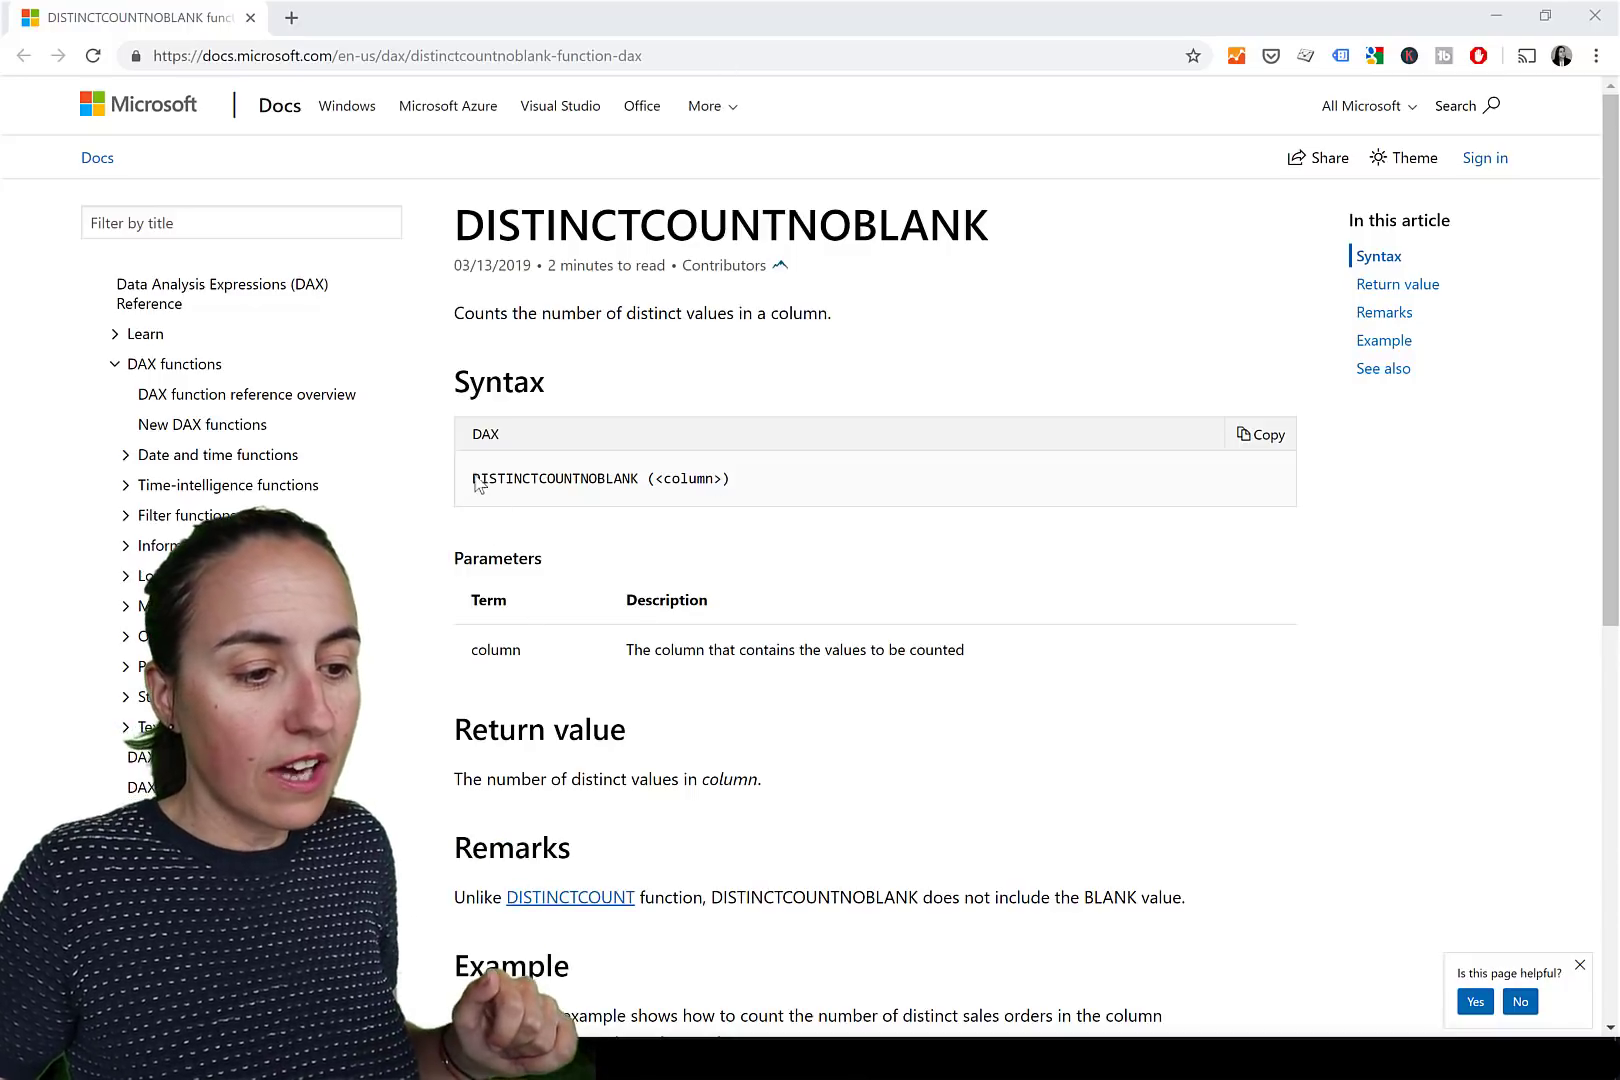
- Review the function syntax, then check the Letters, Numbers and Index column types in Data view
{"action": "left_click_drag", "start_coordinate": [478, 484], "coordinate": [671, 483]}
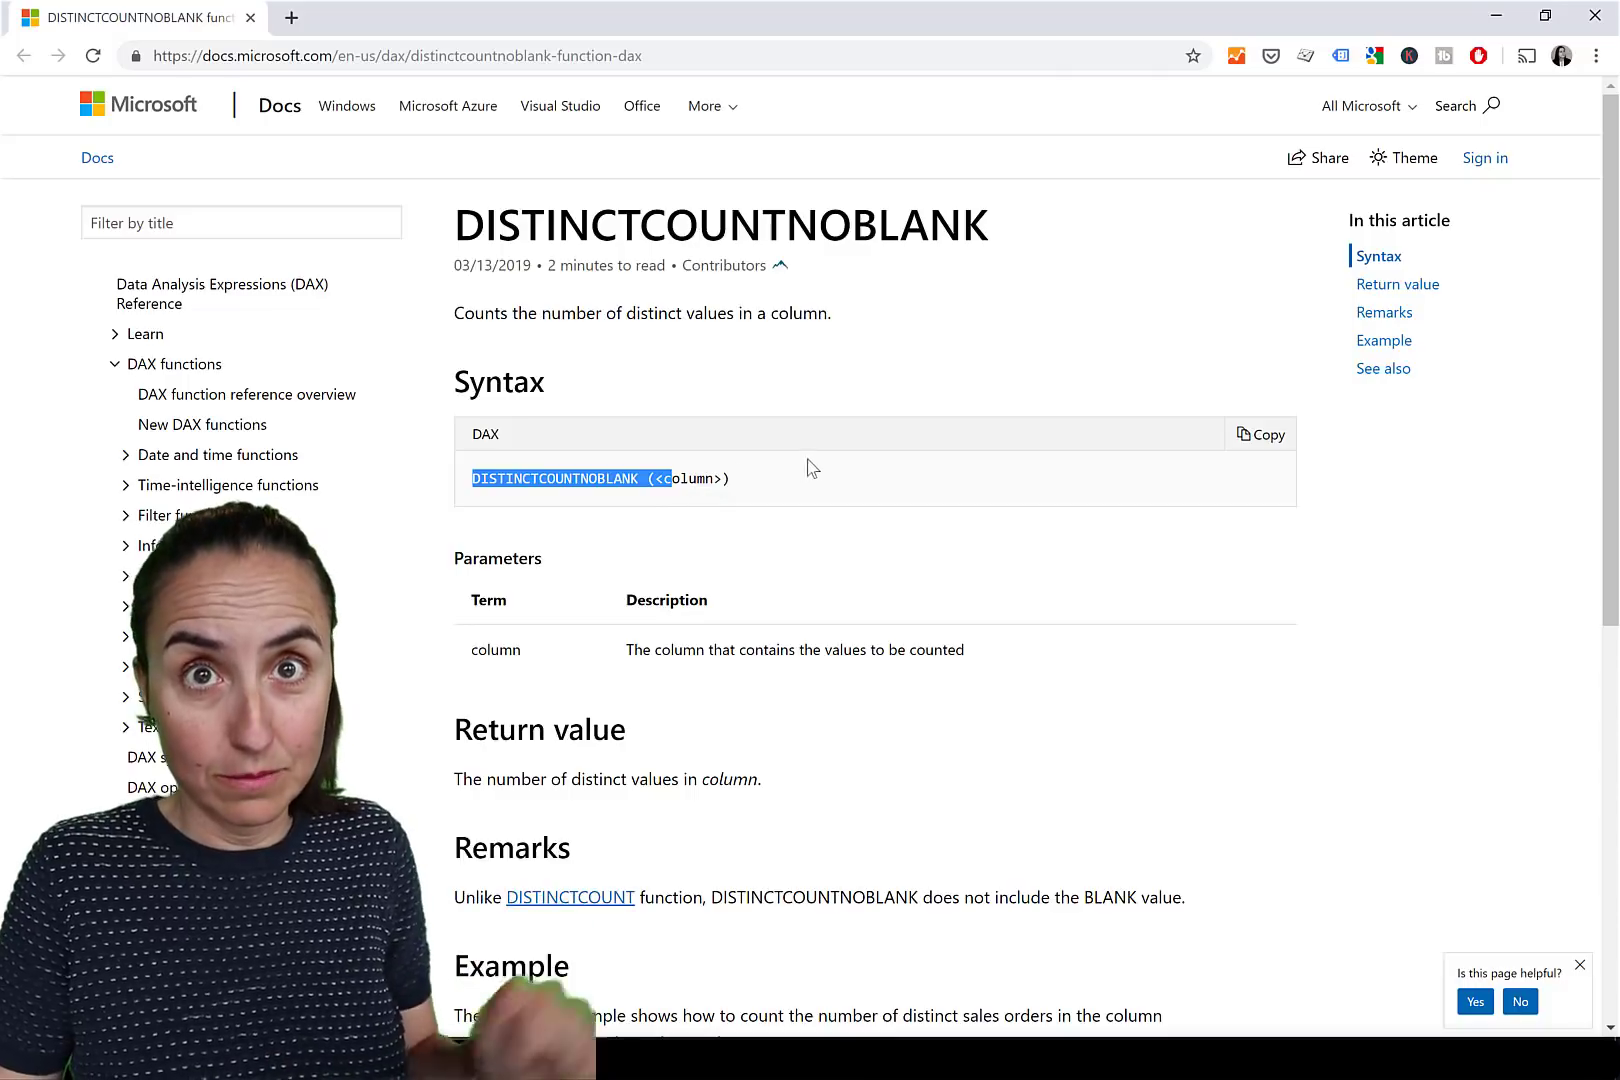
{"action": "left_click", "coordinate": [852, 469]}
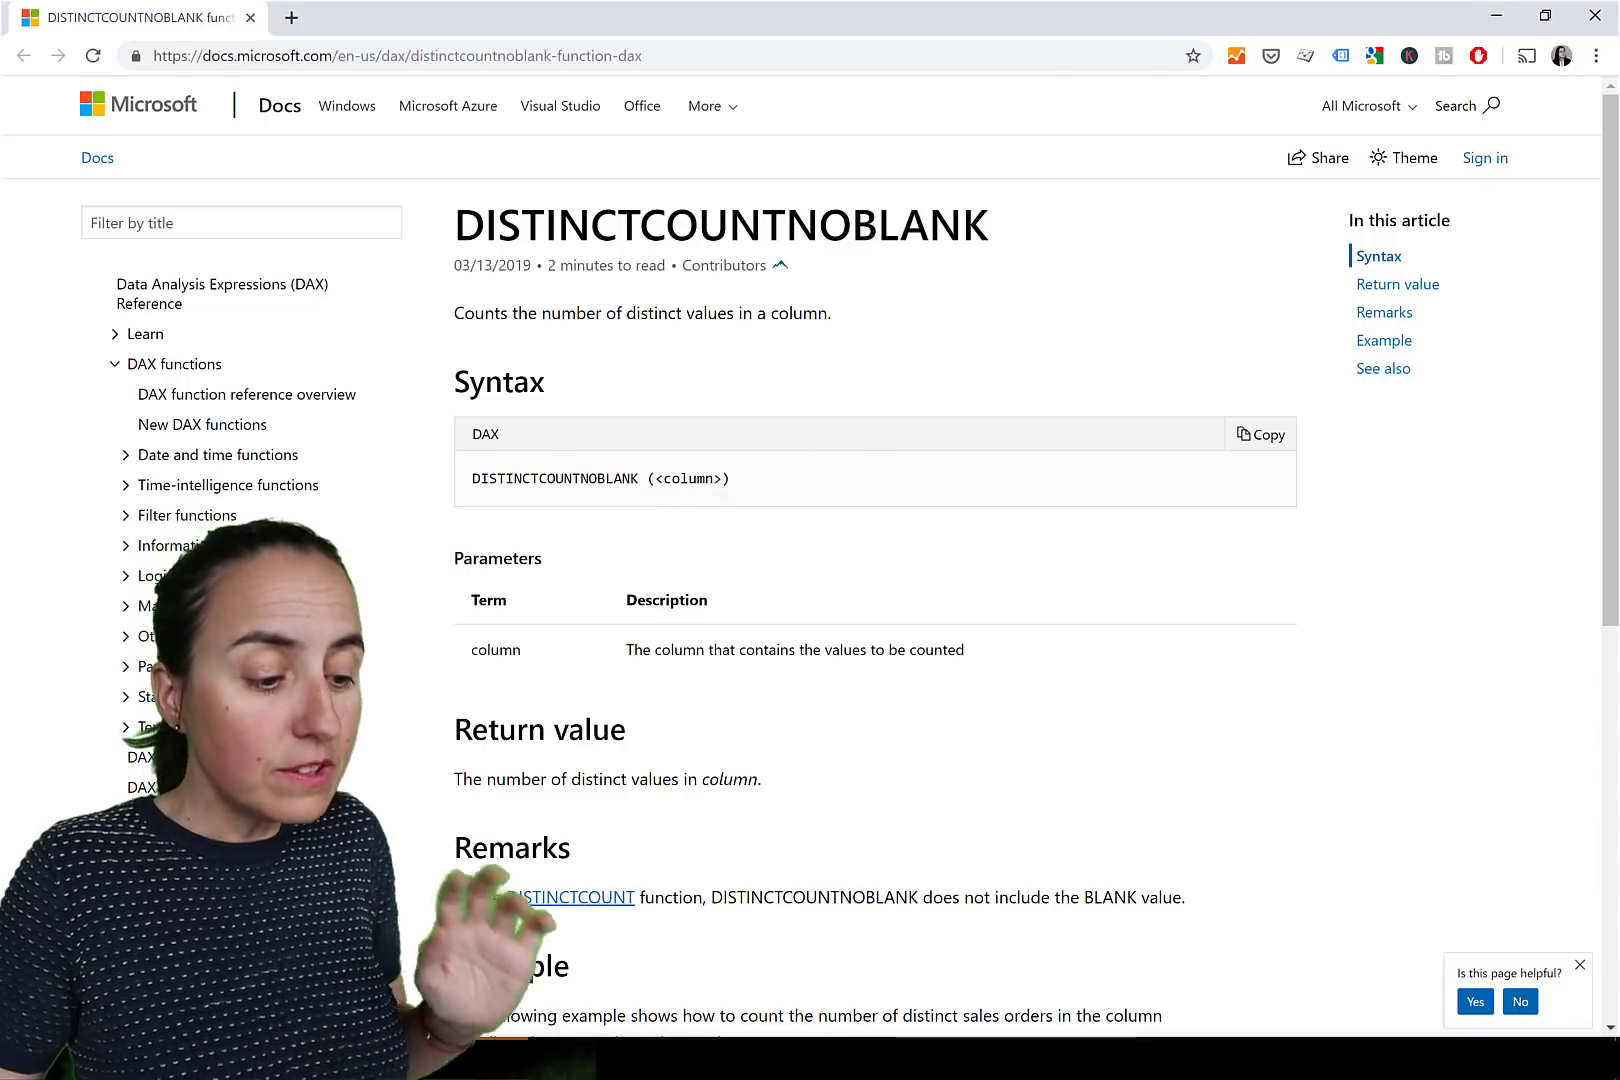
{"action": "key", "text": "alt+Tab"}
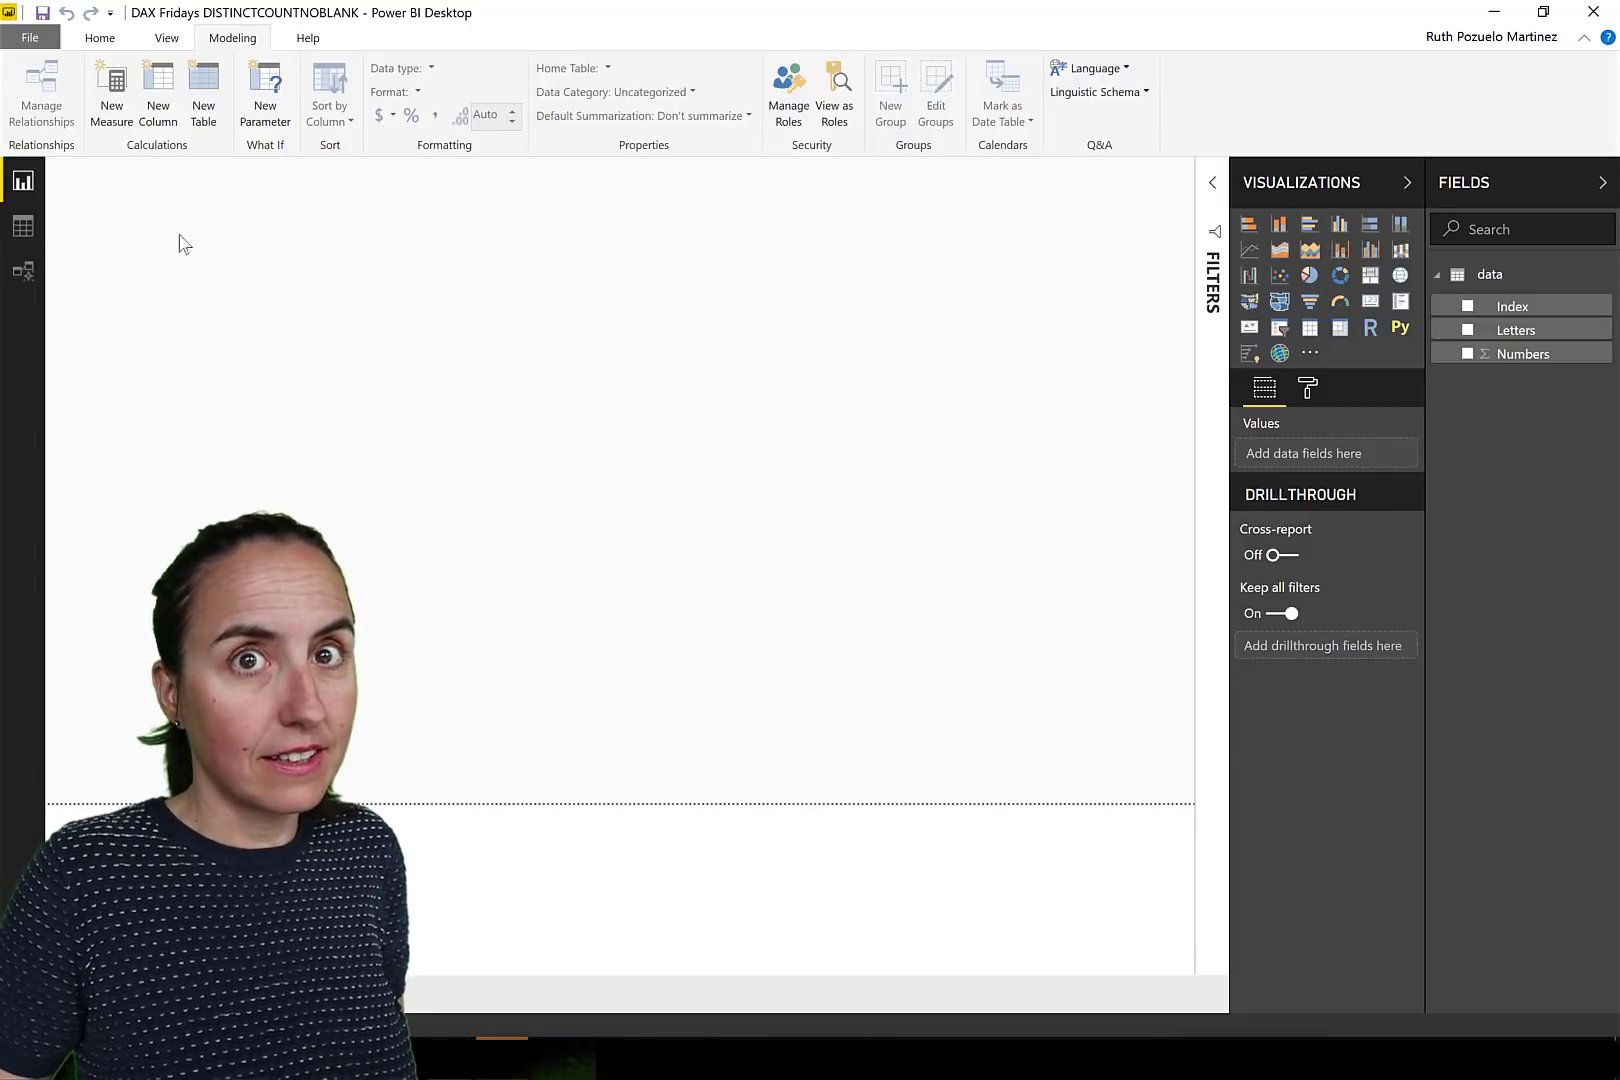
{"action": "left_click", "coordinate": [23, 227]}
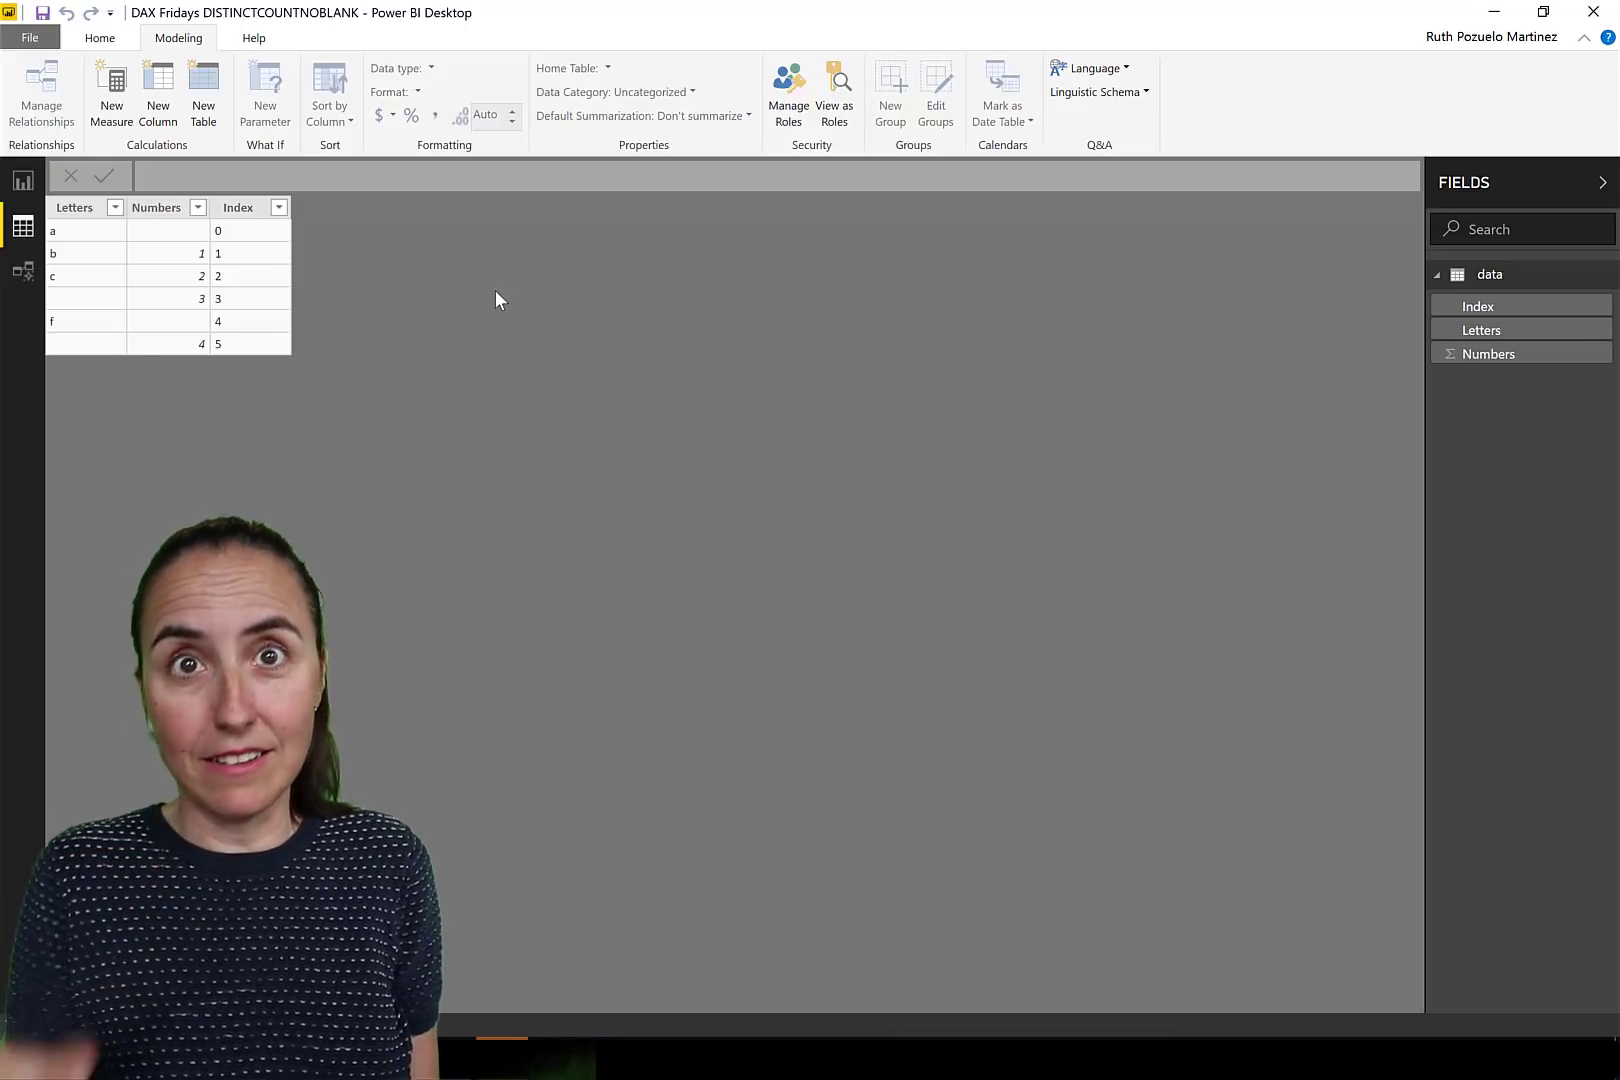
{"action": "left_click", "coordinate": [90, 214]}
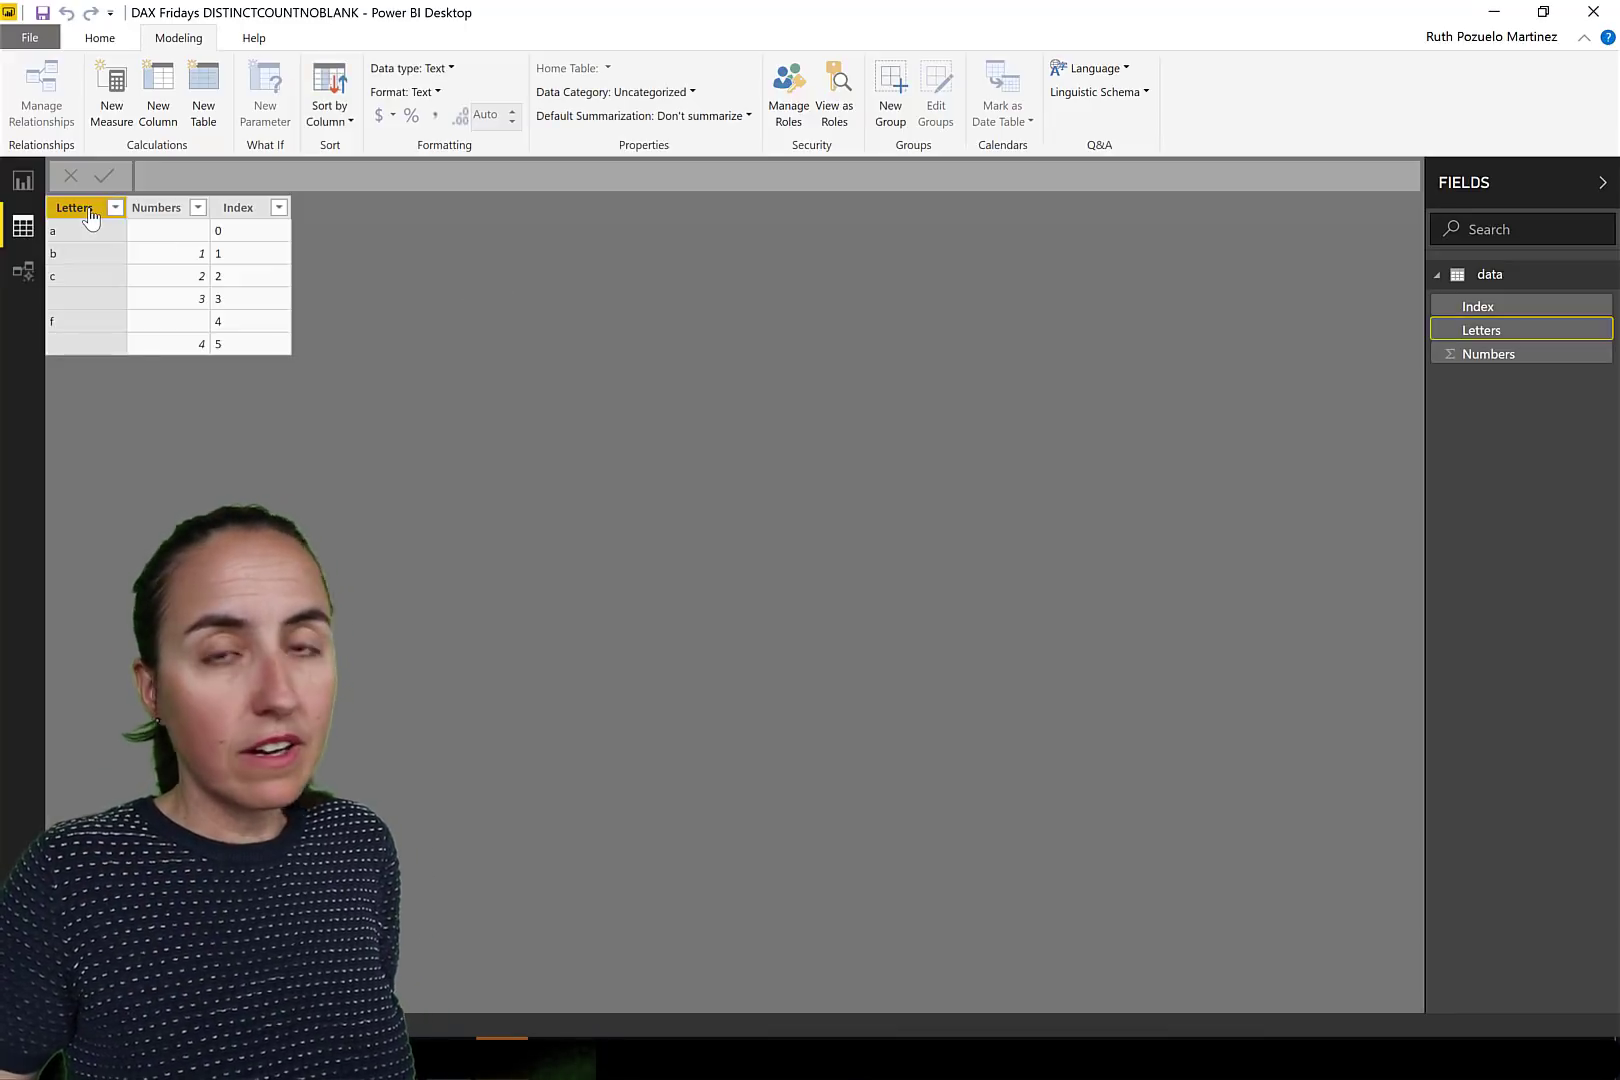
{"action": "left_click", "coordinate": [165, 211]}
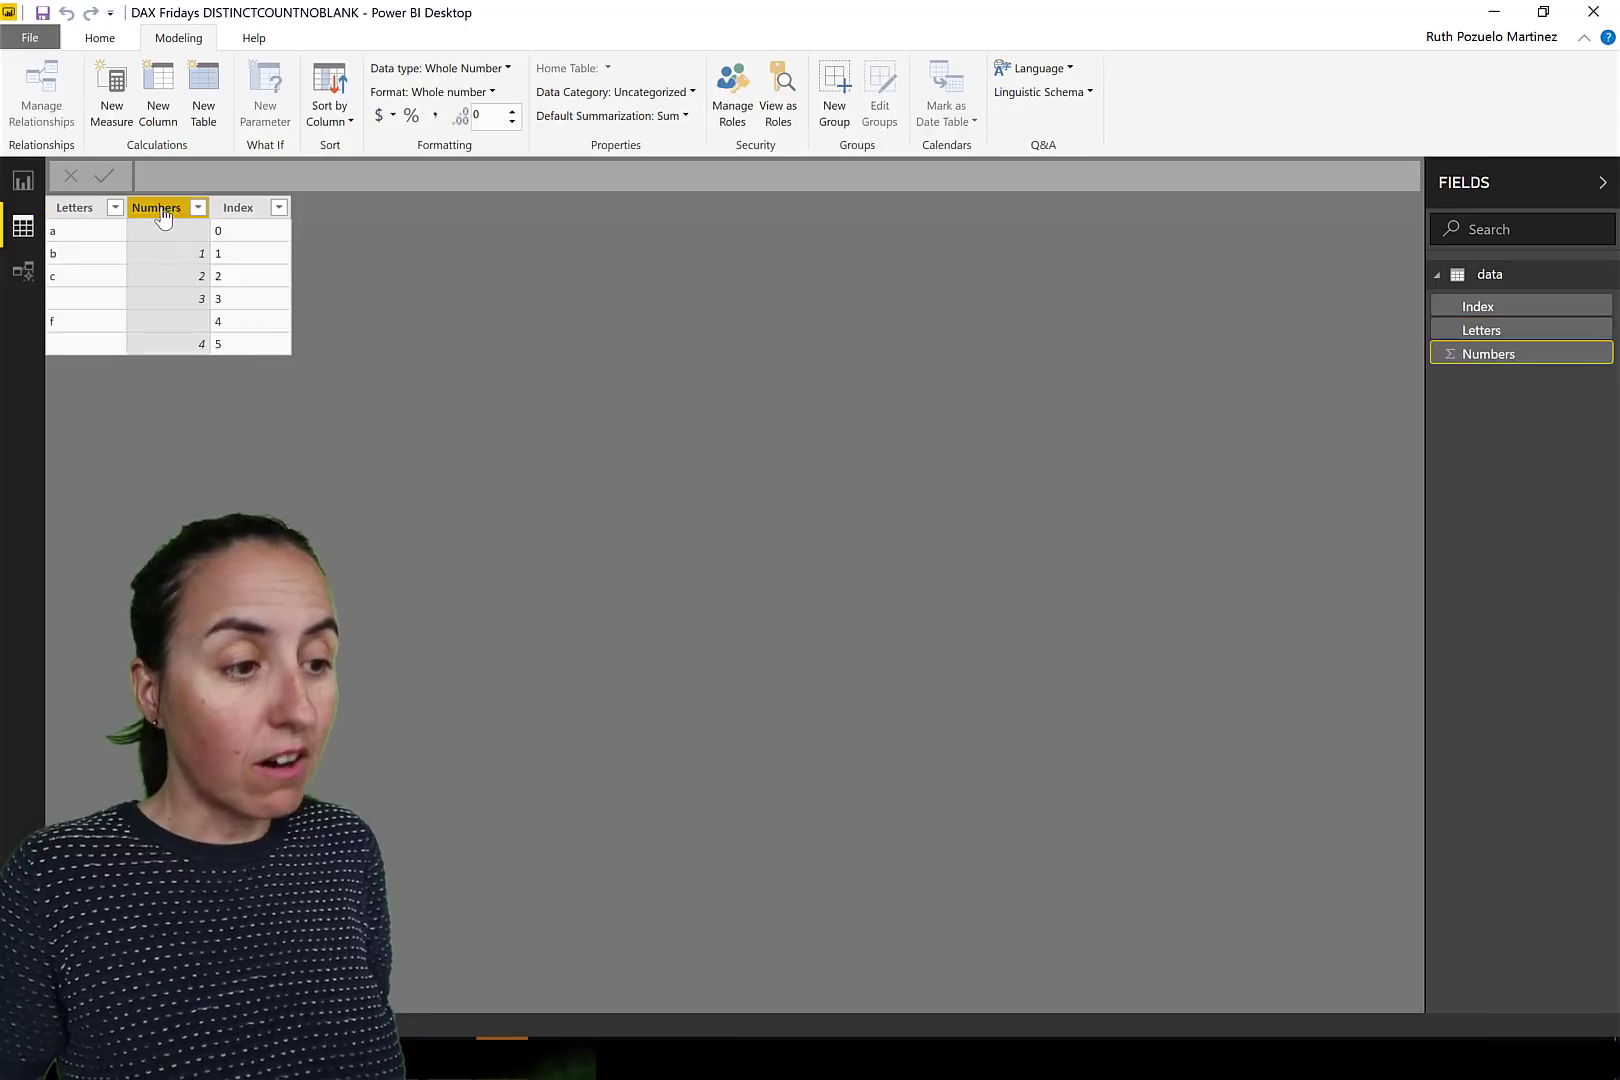
{"action": "left_click", "coordinate": [244, 218]}
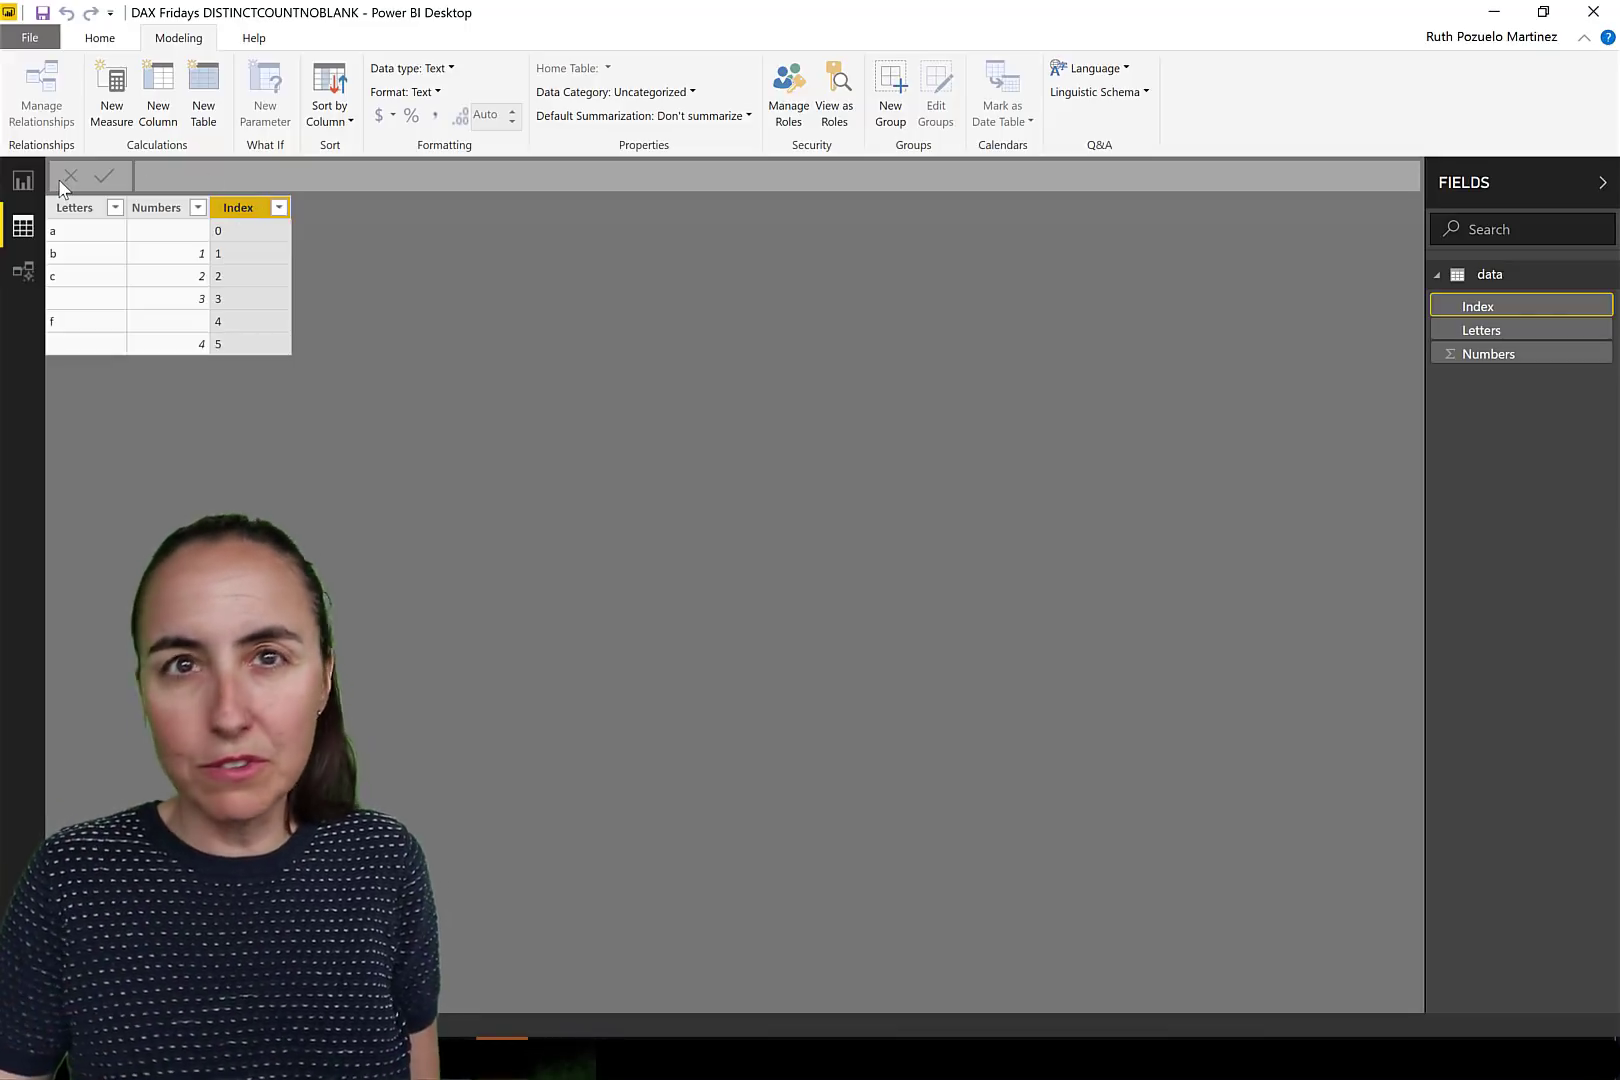
- Build a table visual from the Letters, Numbers and Index fields on the report page
{"action": "left_click", "coordinate": [23, 181]}
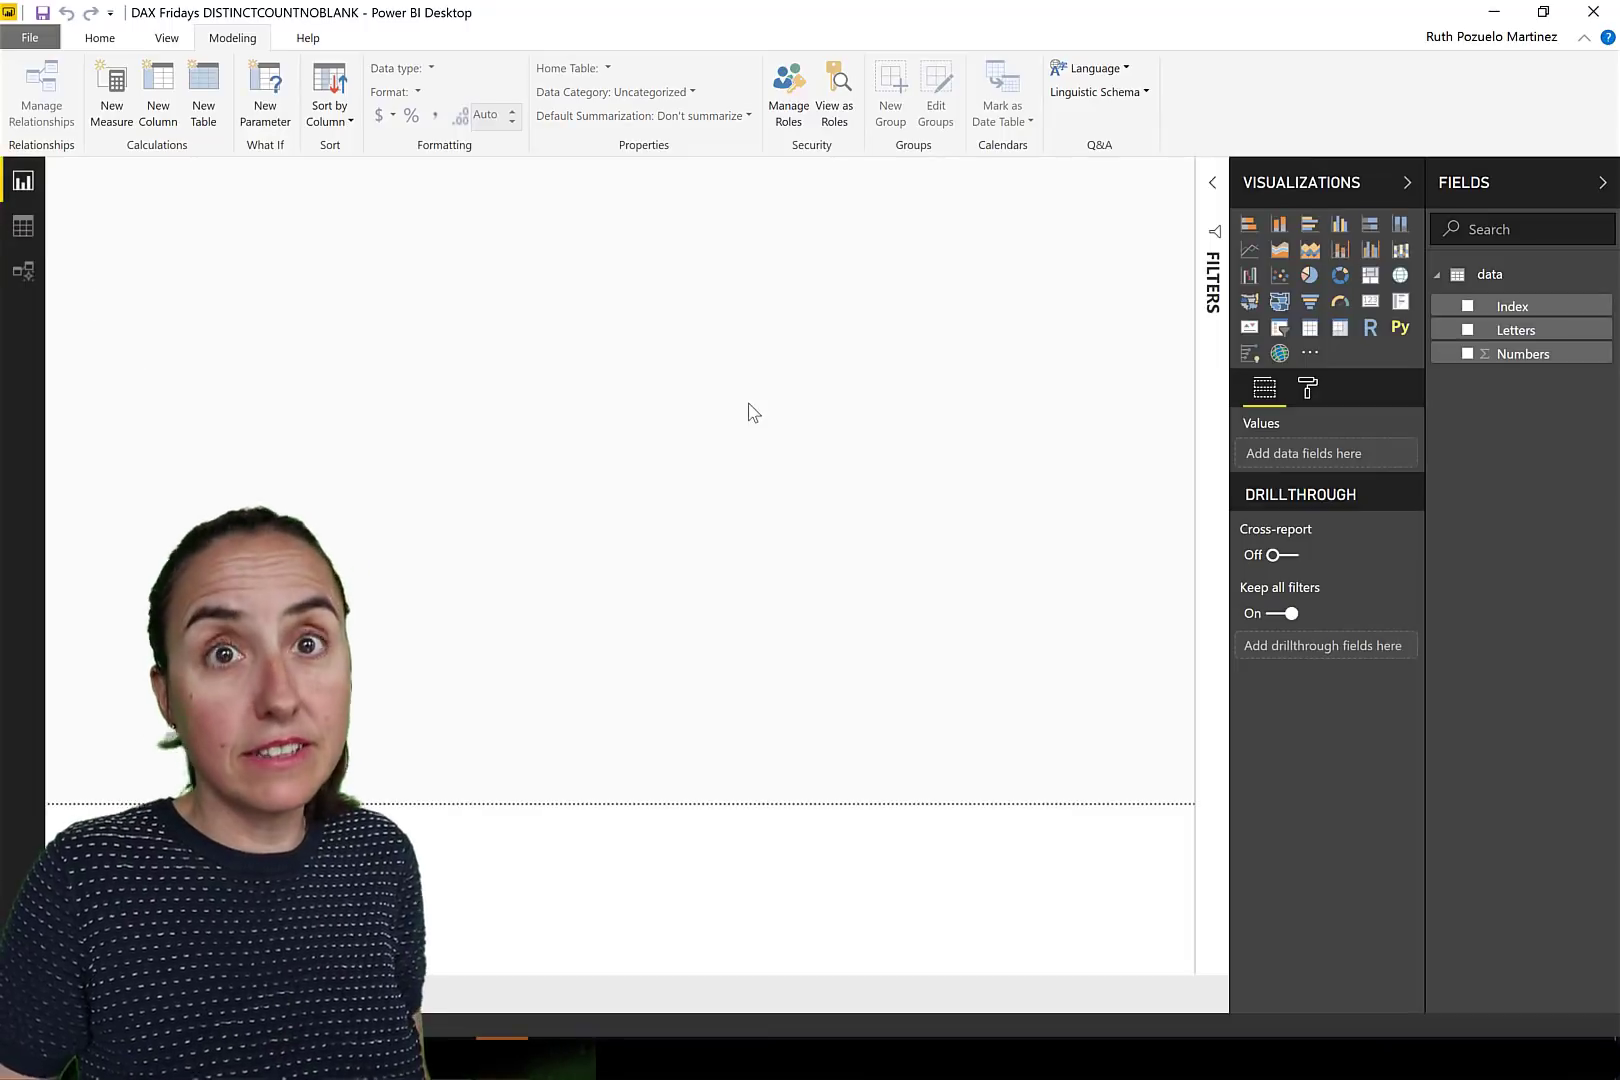
{"action": "left_click_drag", "start_coordinate": [1540, 332], "coordinate": [920, 333]}
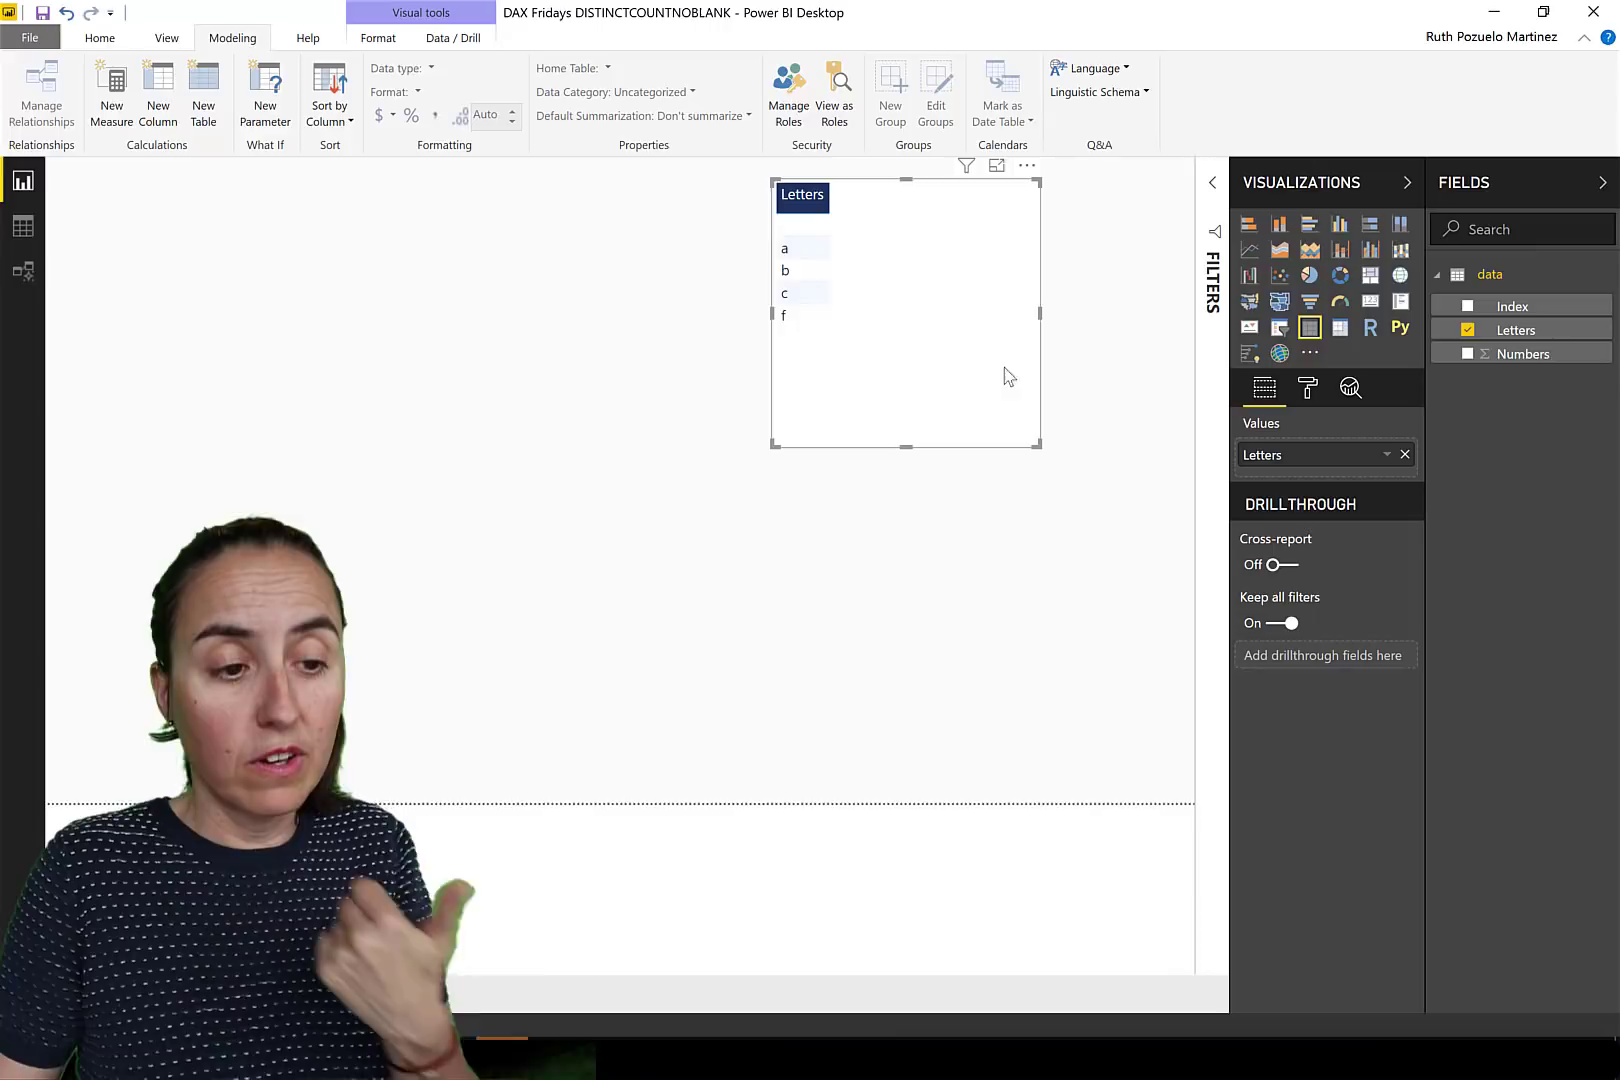
{"action": "left_click_drag", "start_coordinate": [1553, 358], "coordinate": [940, 330]}
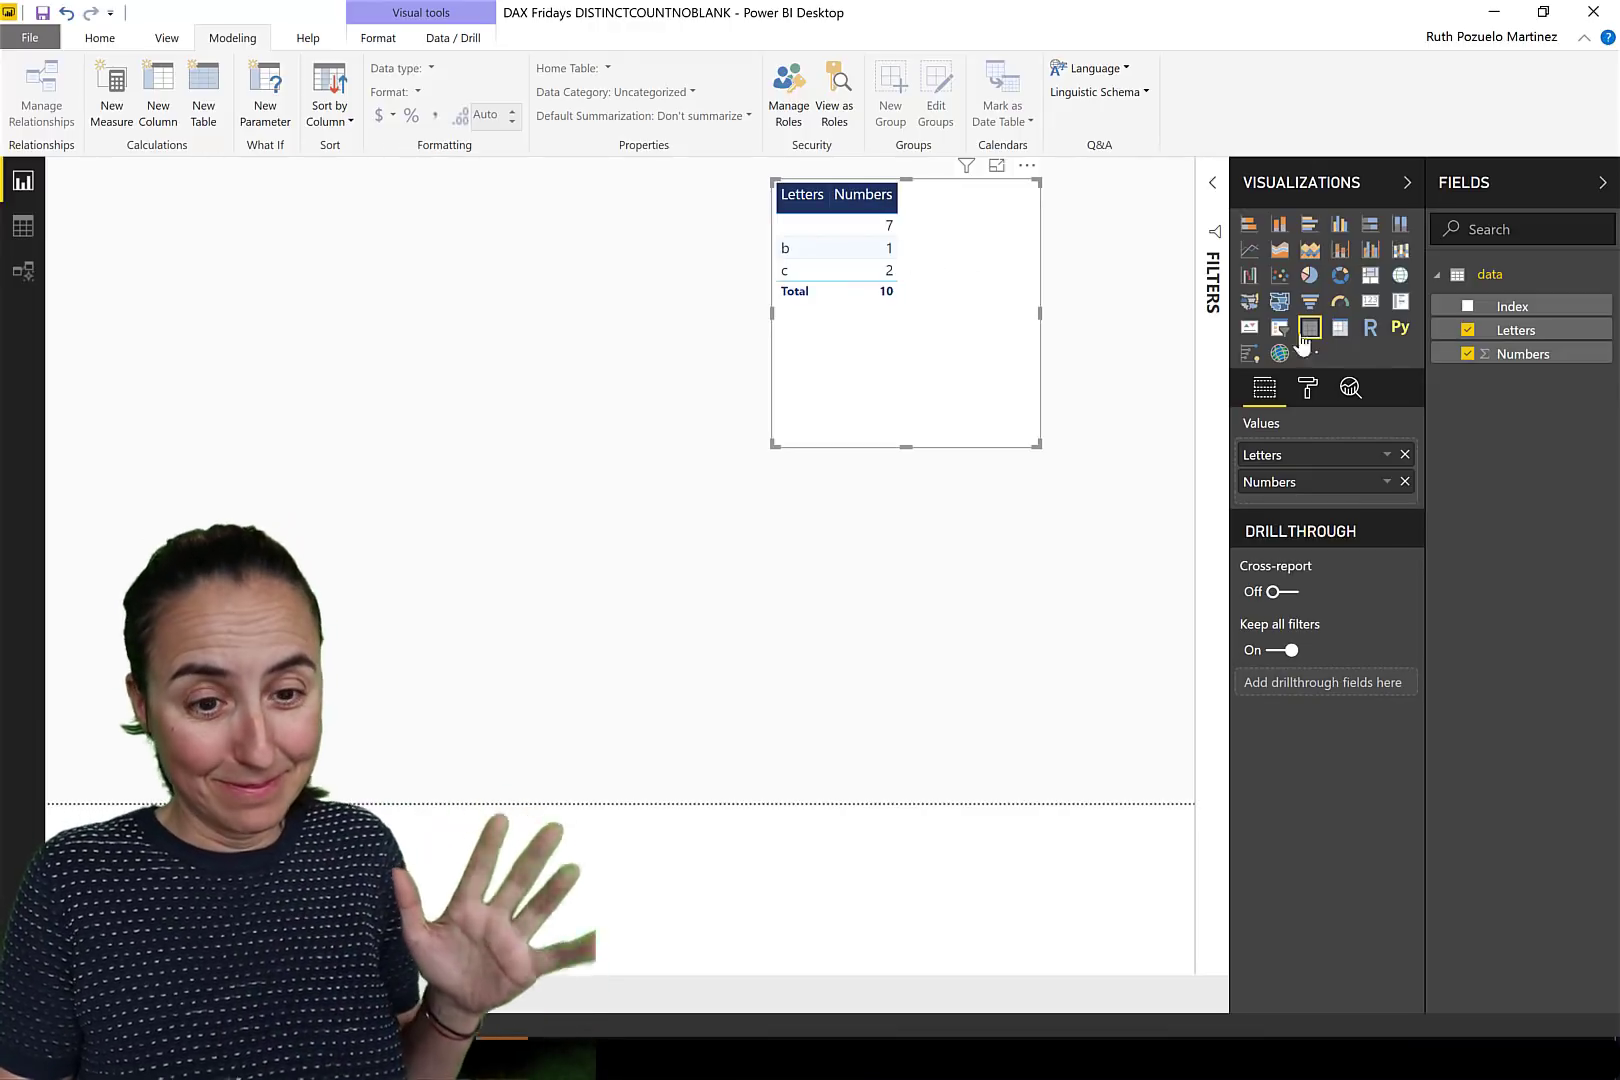
{"action": "left_click_drag", "start_coordinate": [1557, 316], "coordinate": [950, 406]}
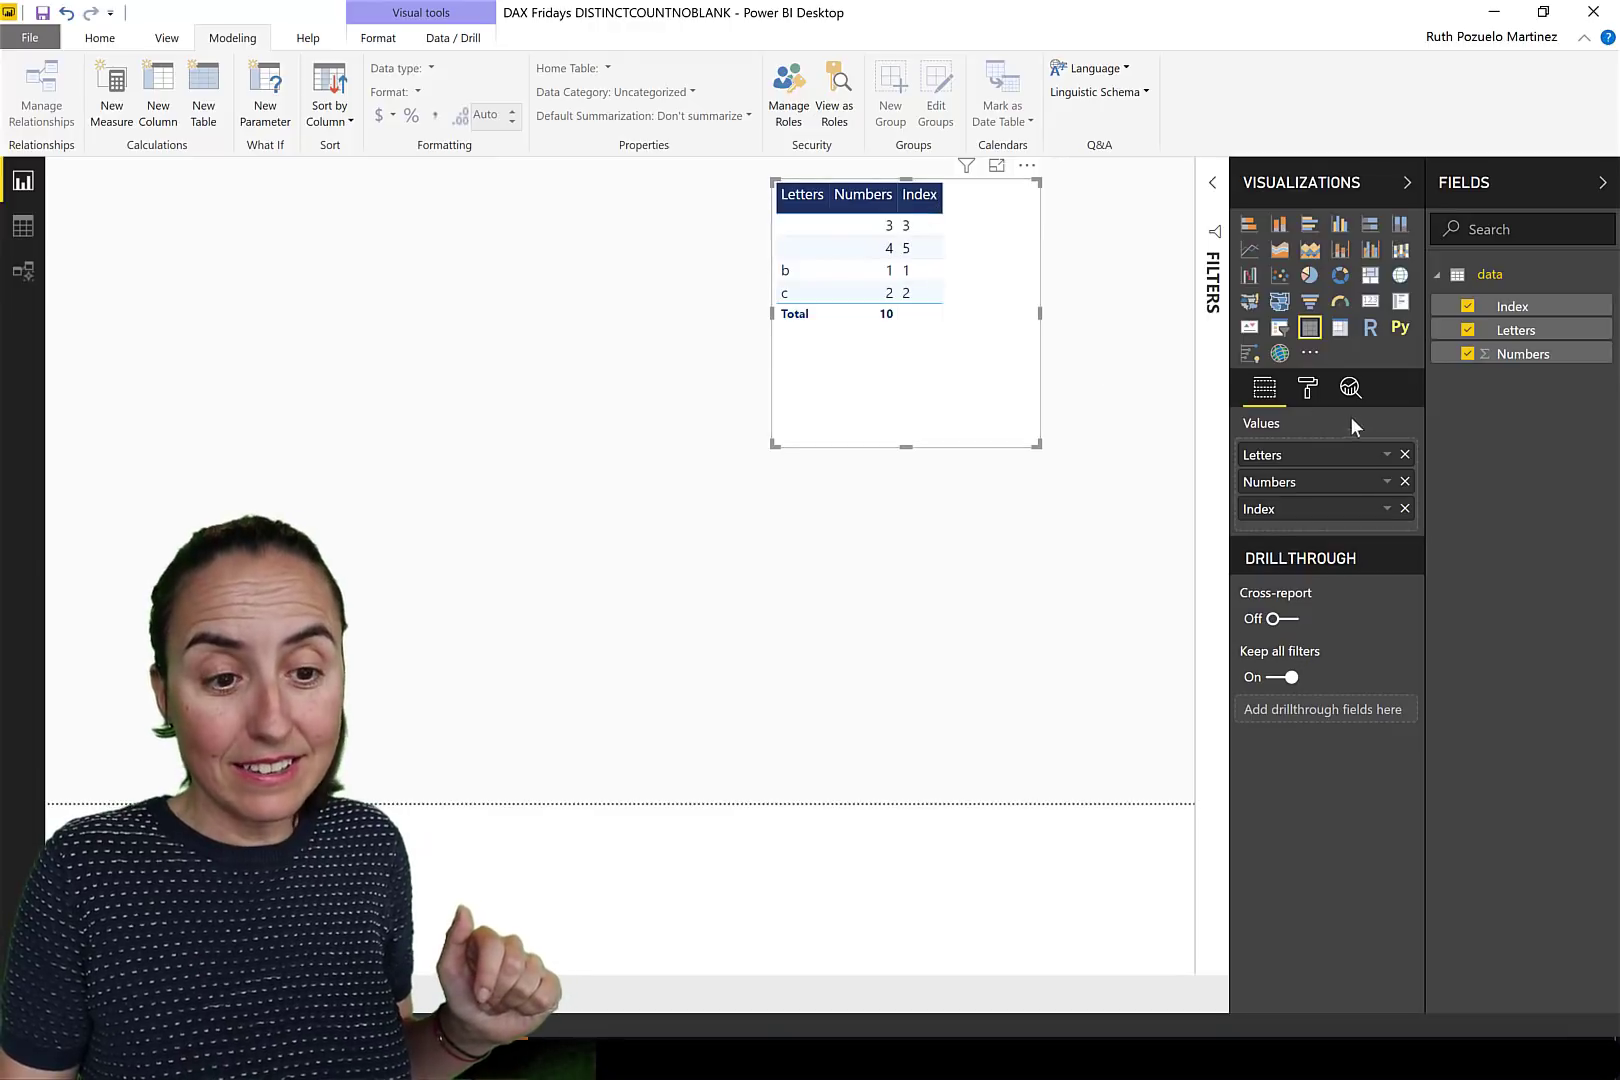
- Enable Show items with no data on Index and move Index to the first column
{"action": "left_click", "coordinate": [1385, 510]}
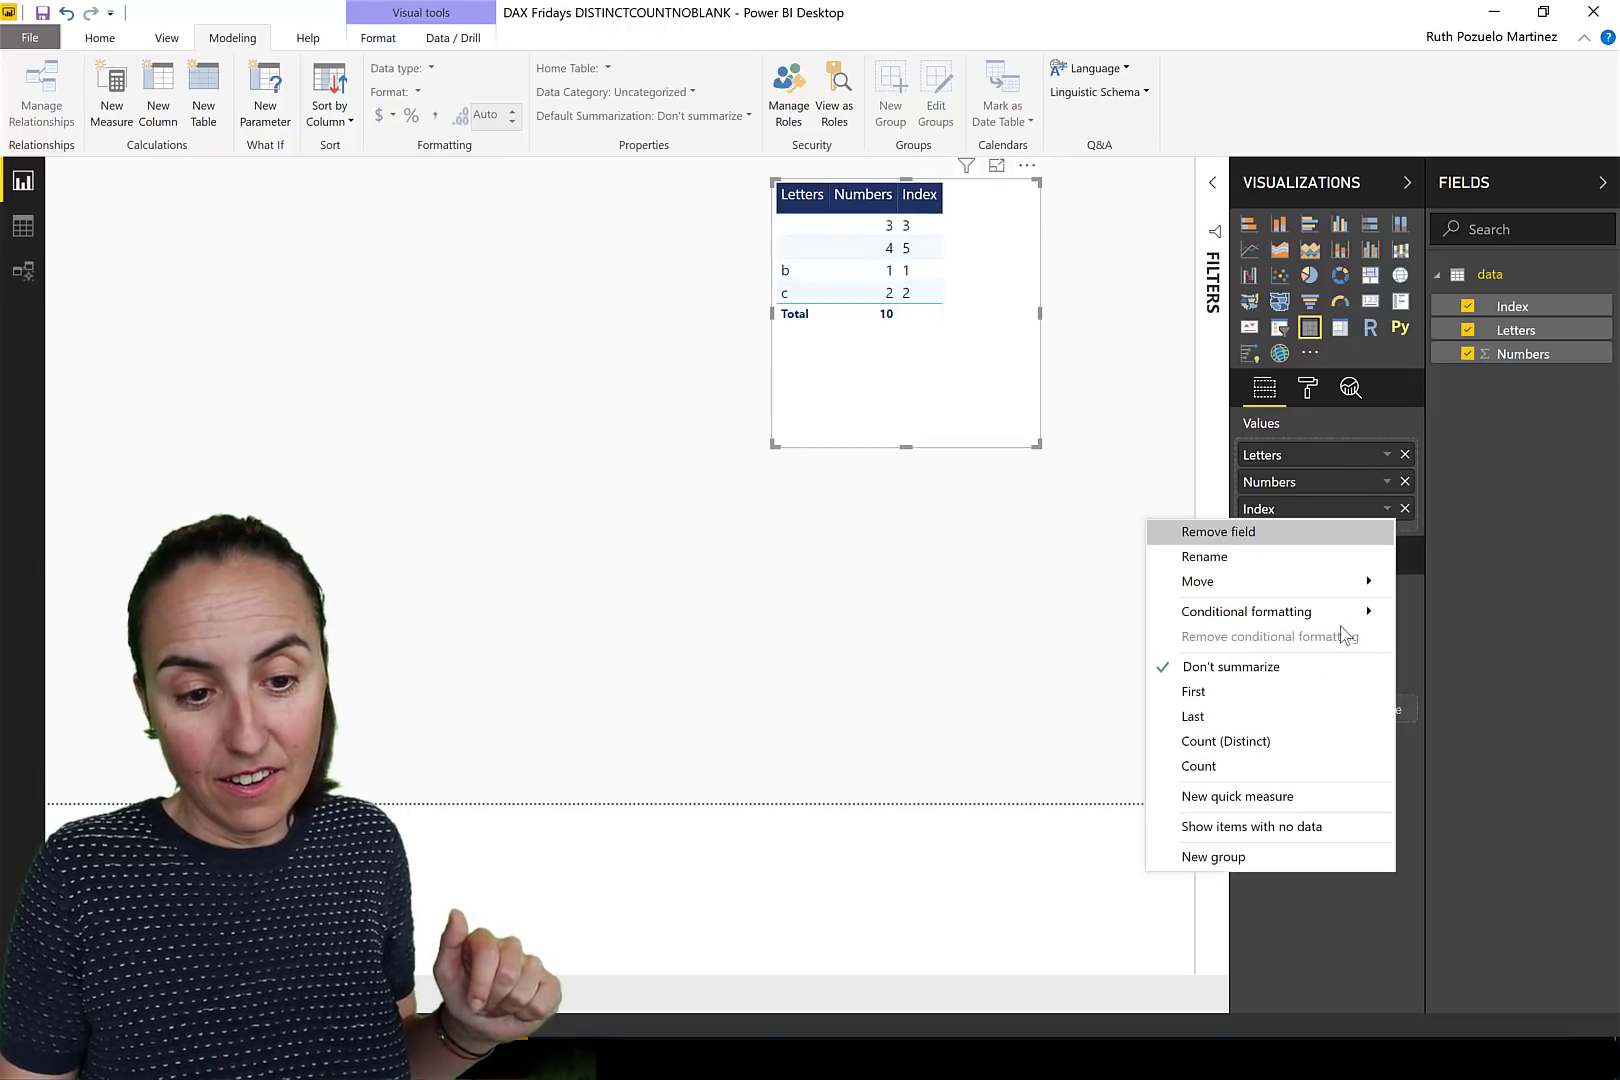
{"action": "left_click", "coordinate": [1307, 827]}
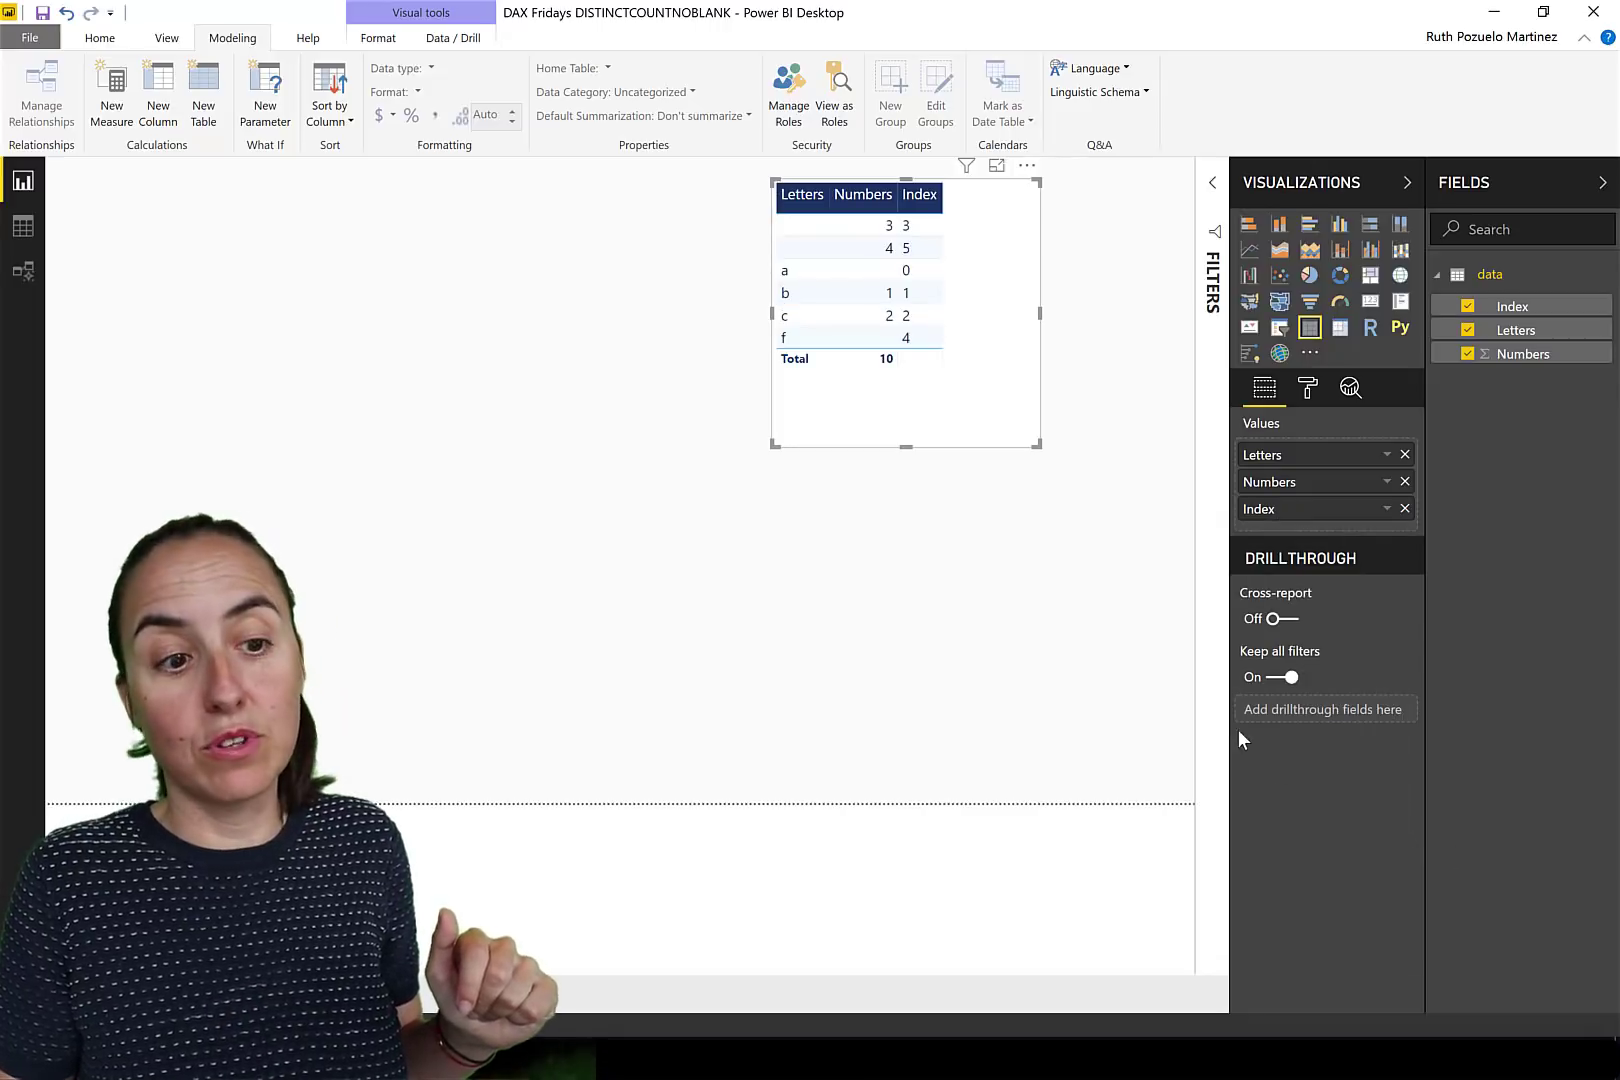
{"action": "left_click_drag", "start_coordinate": [1325, 510], "coordinate": [1334, 455]}
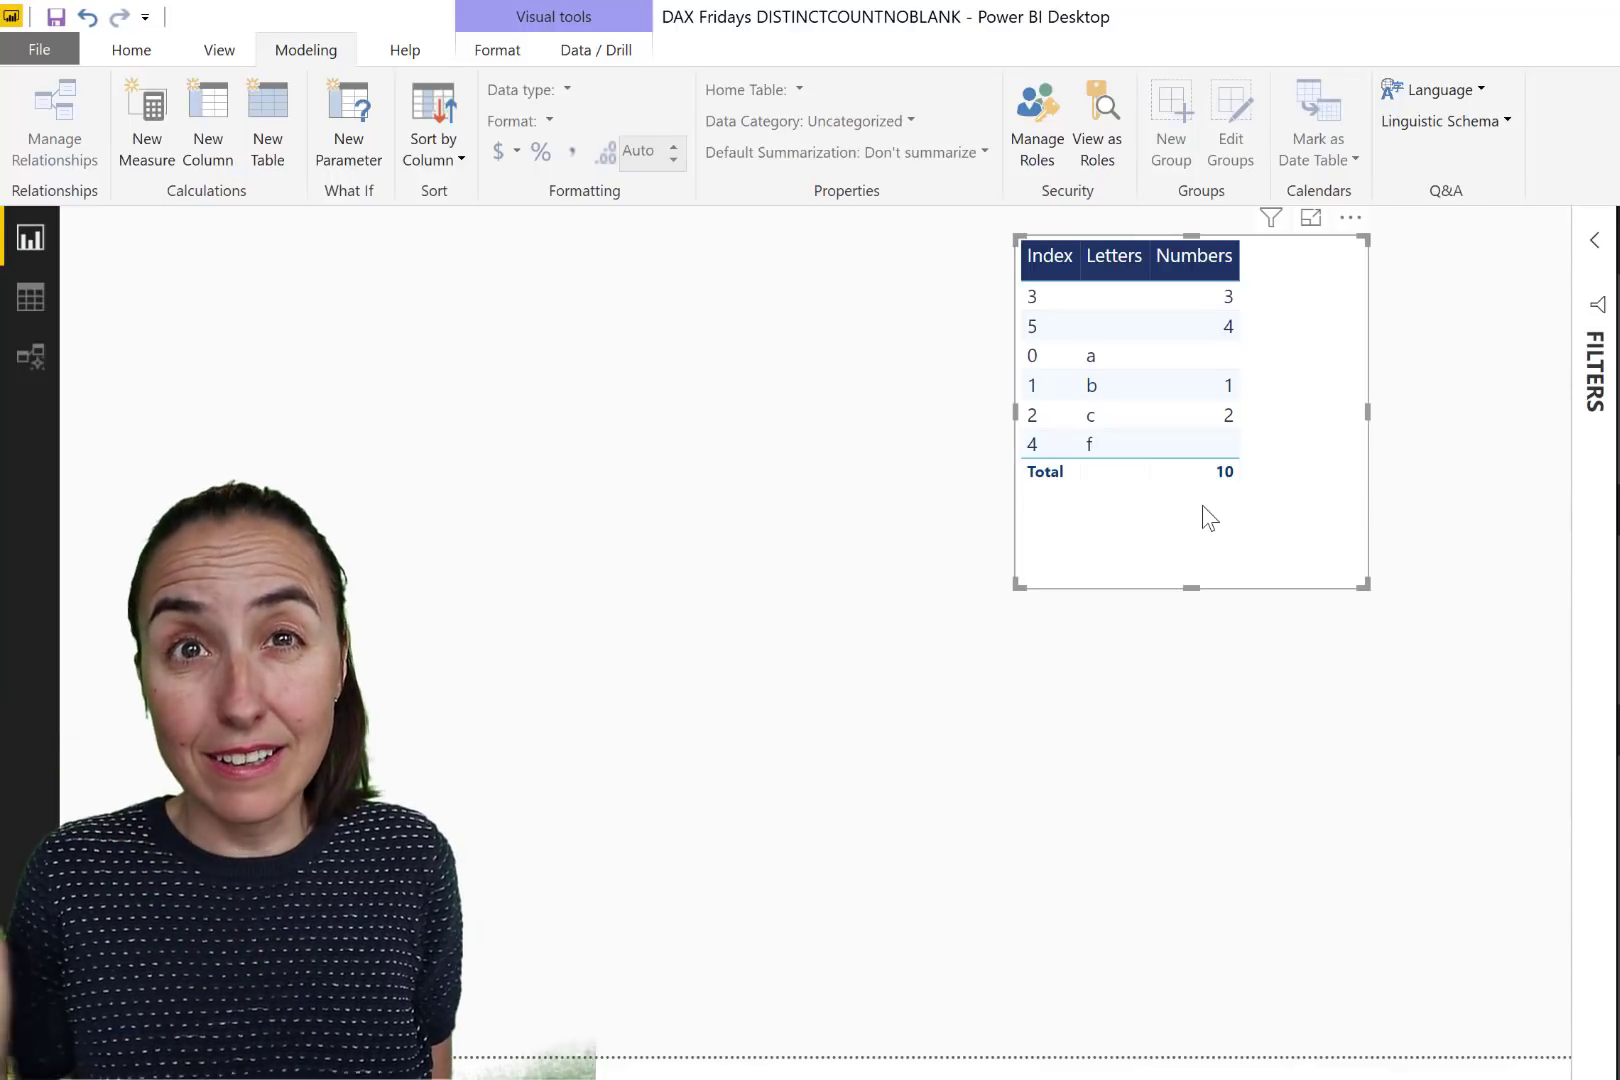
- Create the measure dcount w blanks = DISTINCTCOUNT(data[Letters])
{"action": "left_click", "coordinate": [645, 462]}
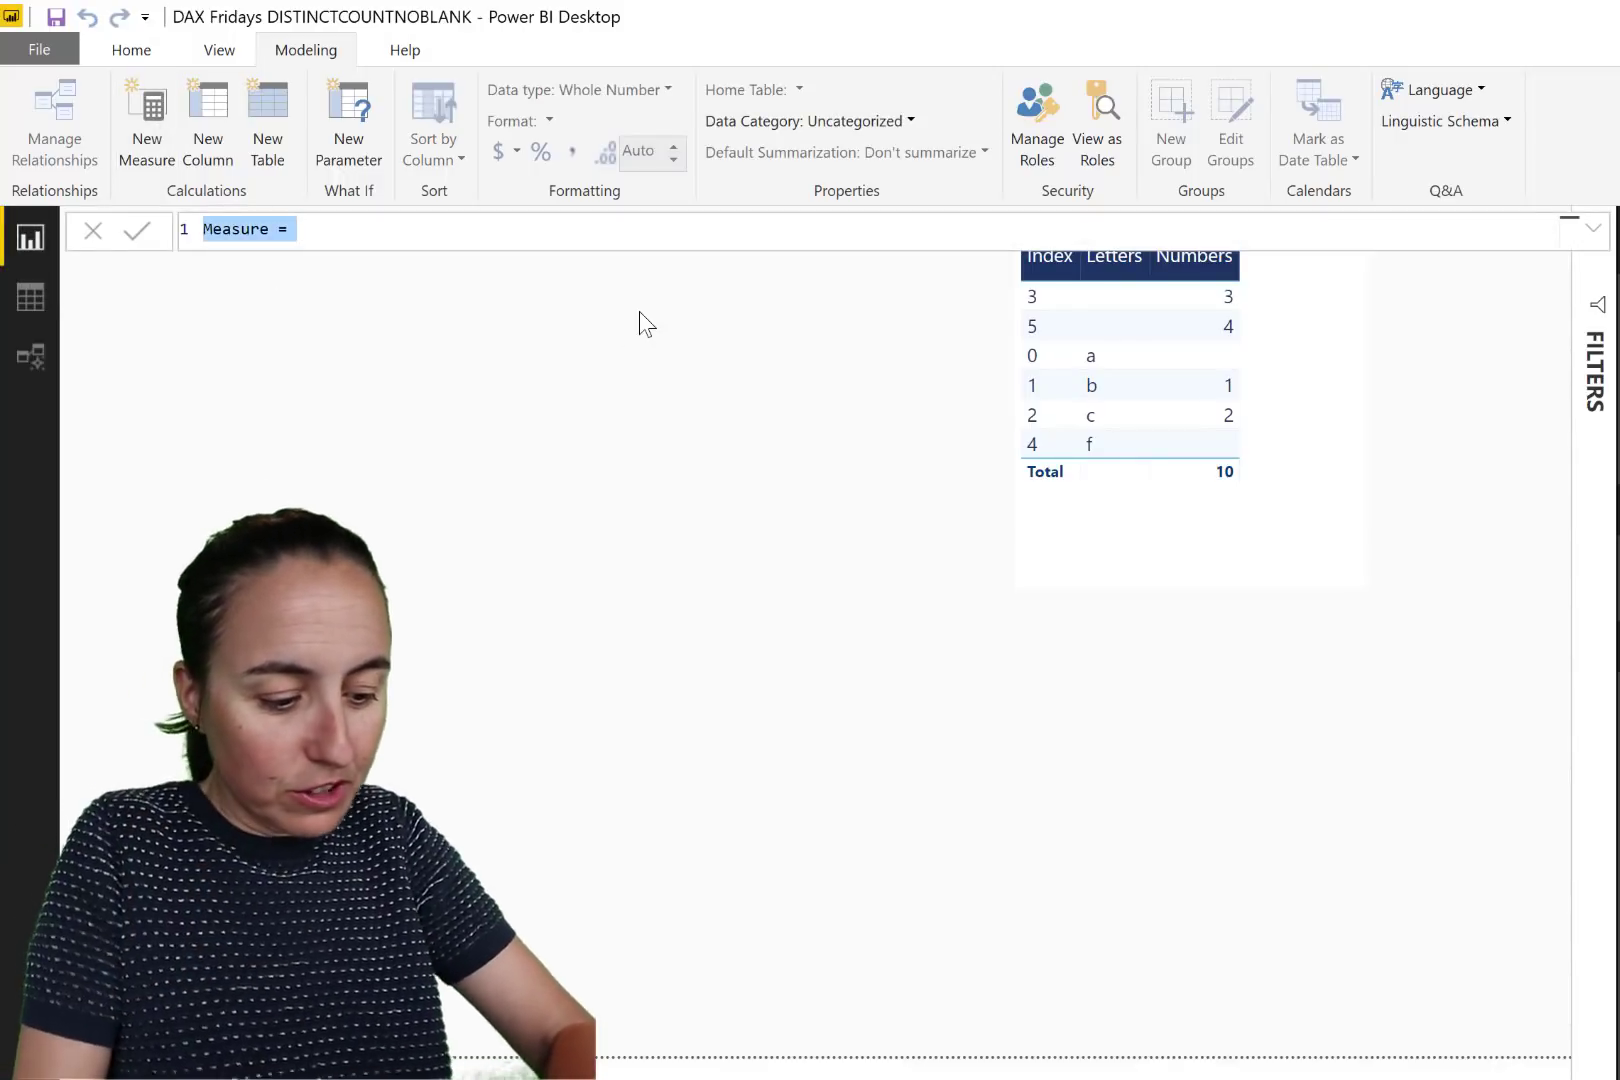
{"action": "type", "text": "dcount "}
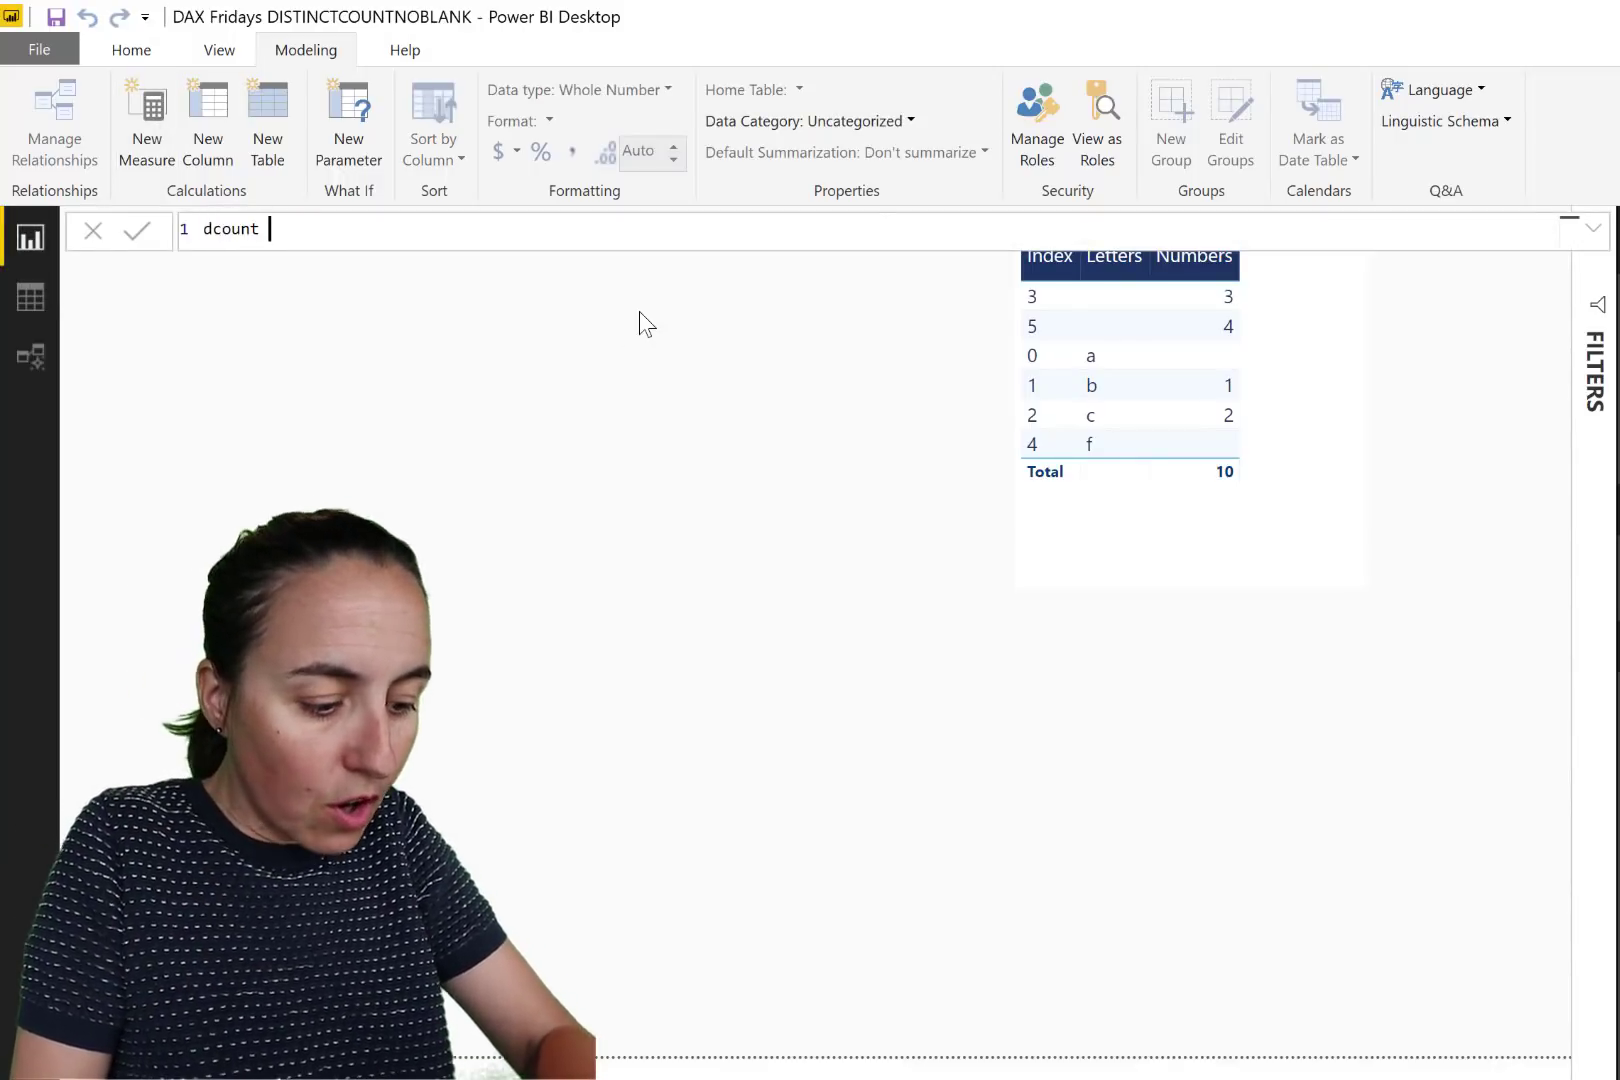
{"action": "type", "text": "w blank"}
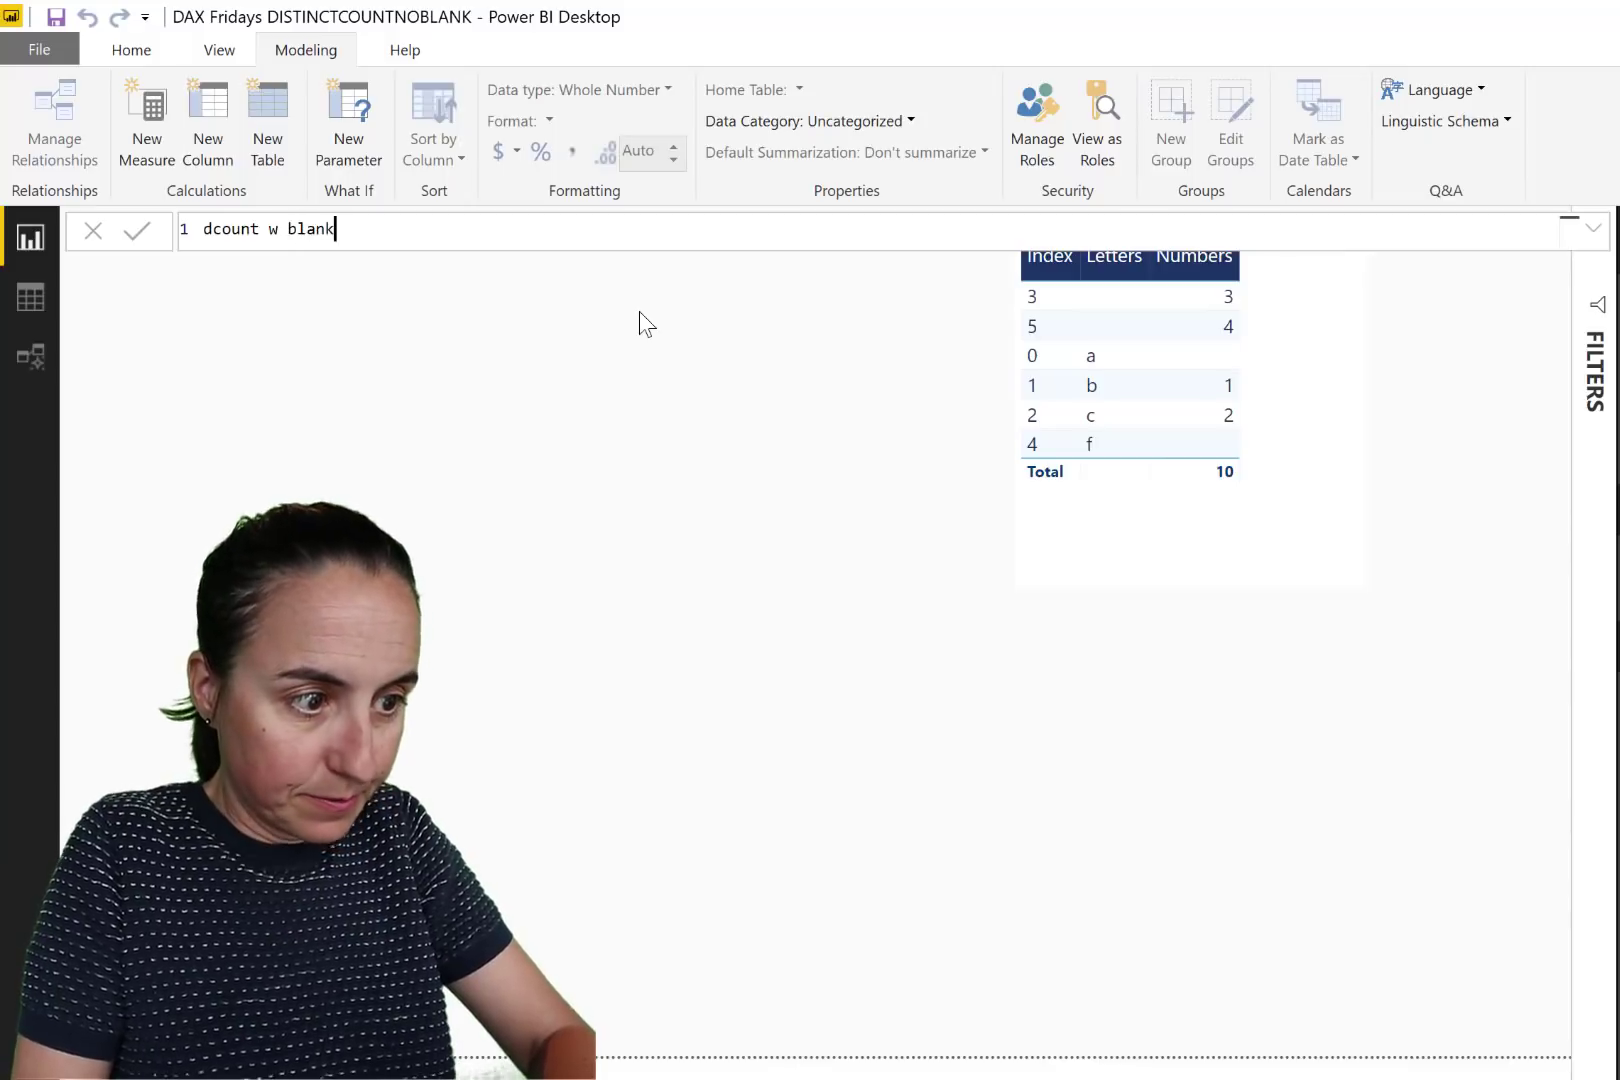
{"action": "type", "text": "s="}
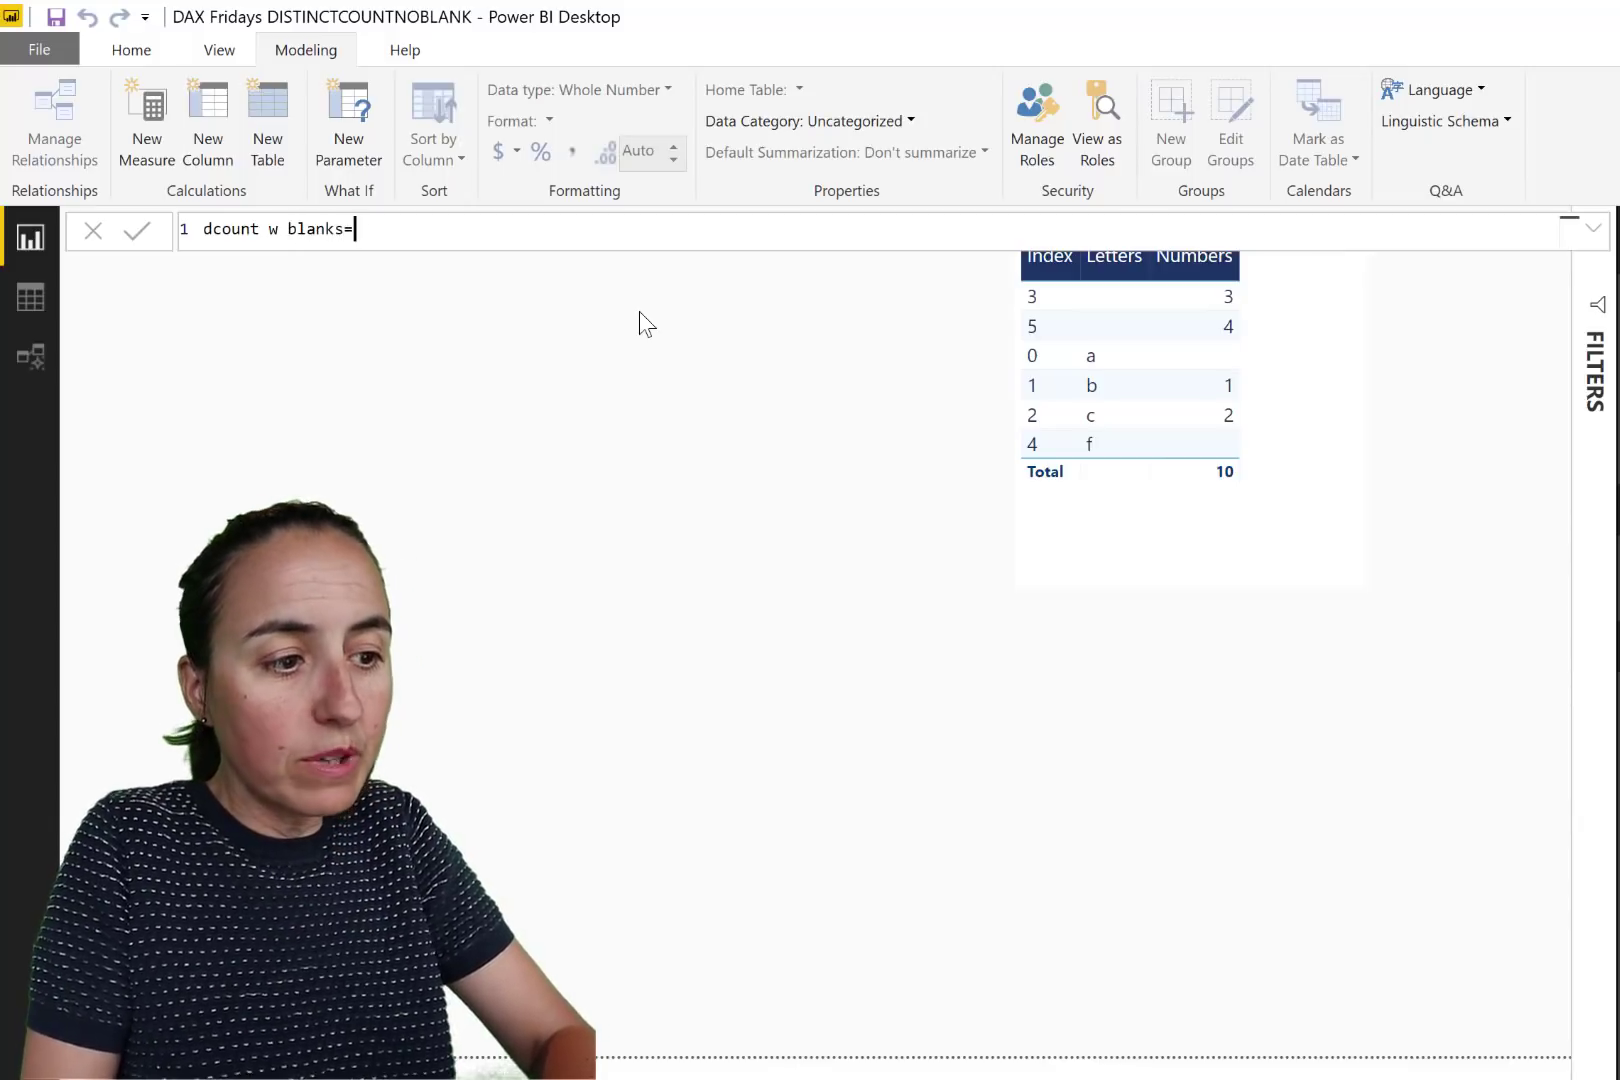
{"action": "type", "text": " dis"}
{"action": "key", "text": "Down"}
{"action": "key", "text": "Down"}
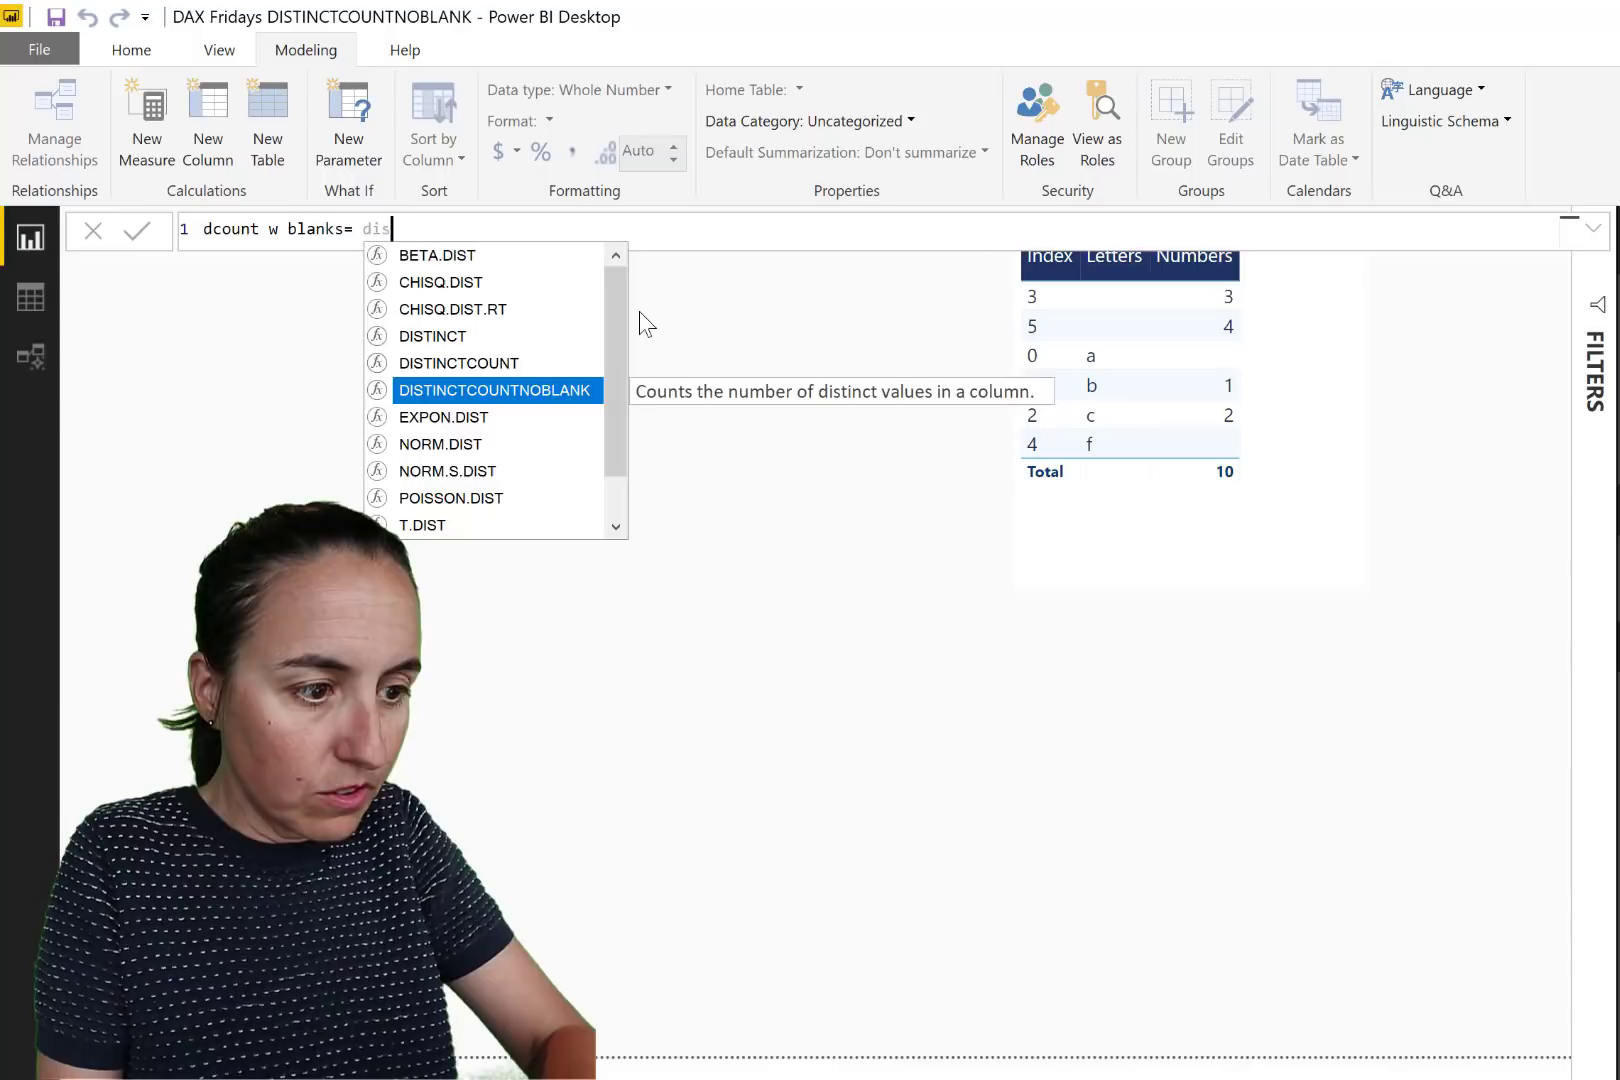
{"action": "key", "text": "Up"}
{"action": "key", "text": "Tab"}
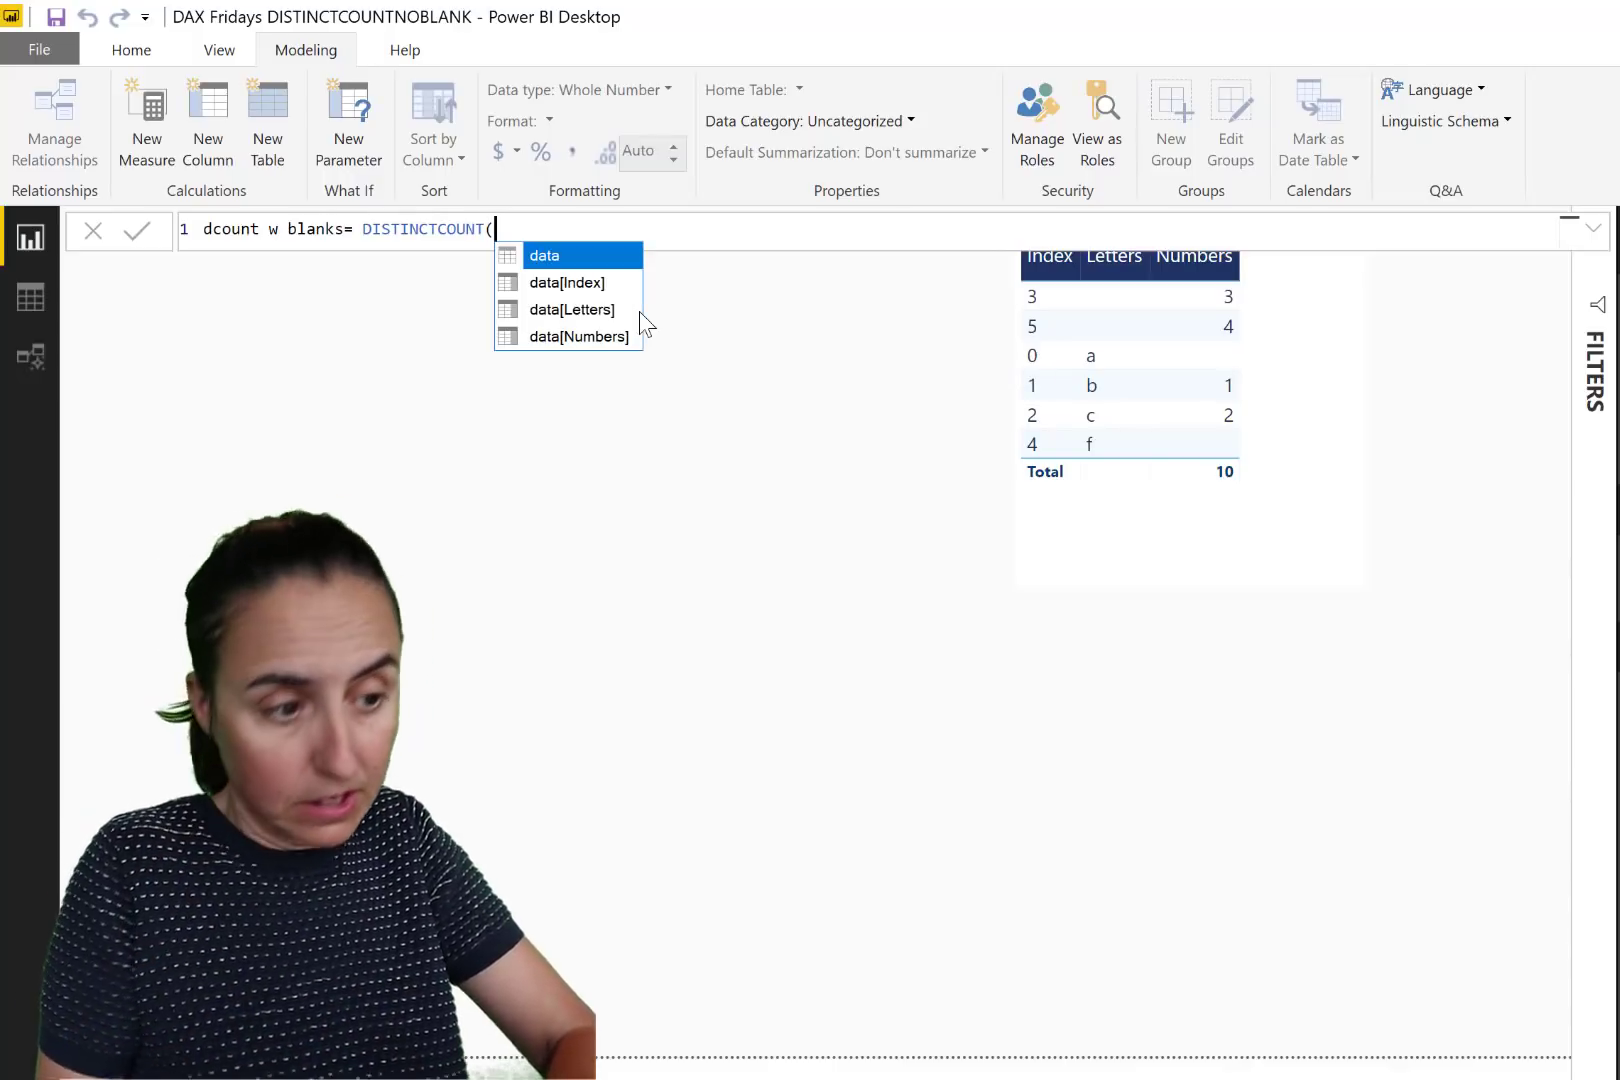
{"action": "key", "text": "Down"}
{"action": "key", "text": "Down"}
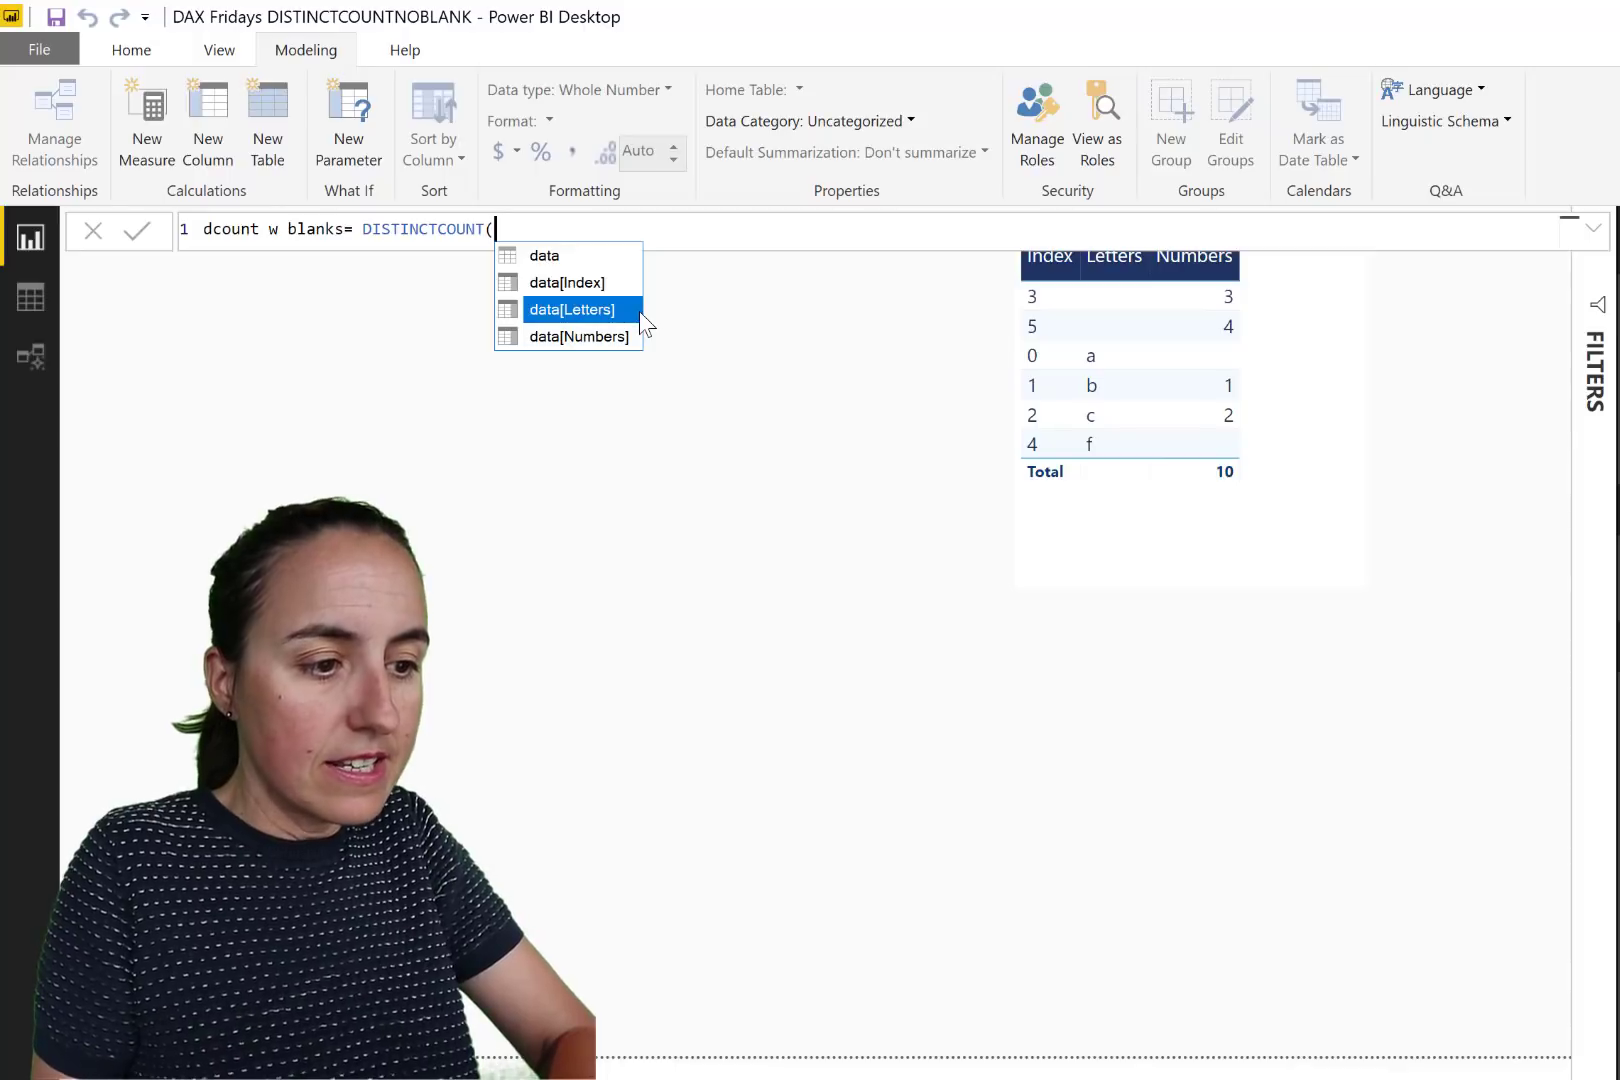
{"action": "key", "text": "Tab"}
{"action": "type", "text": ")"}
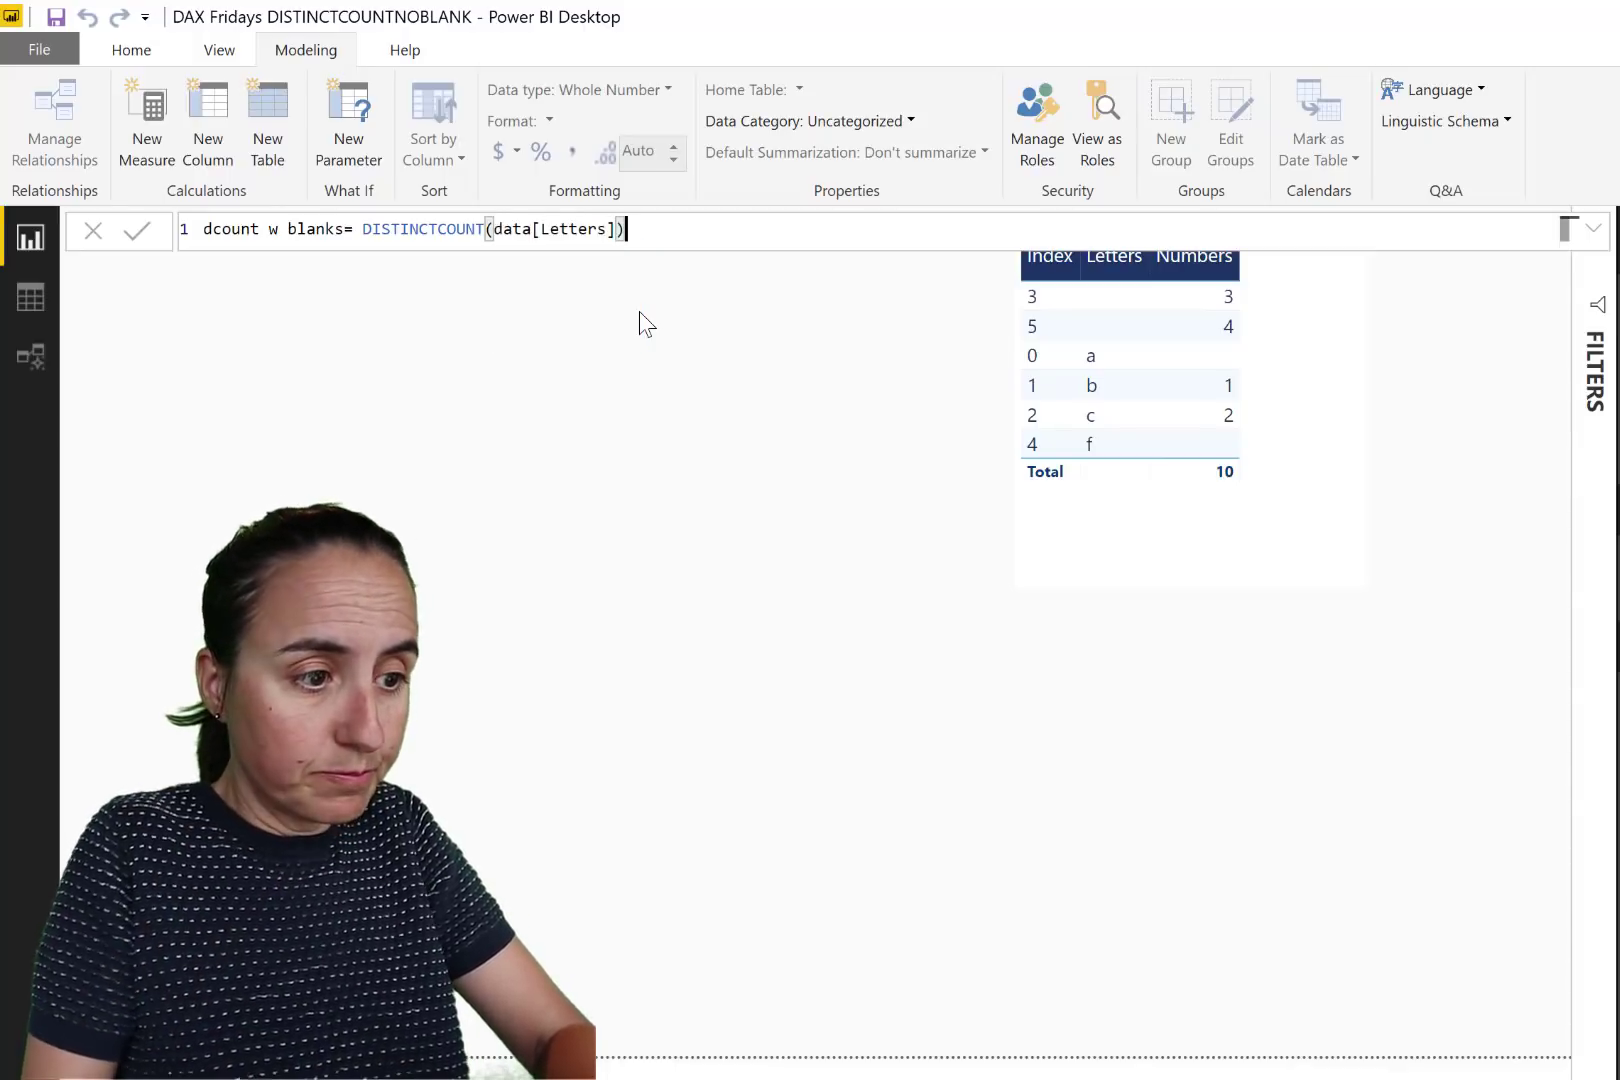
{"action": "key", "text": "Return"}
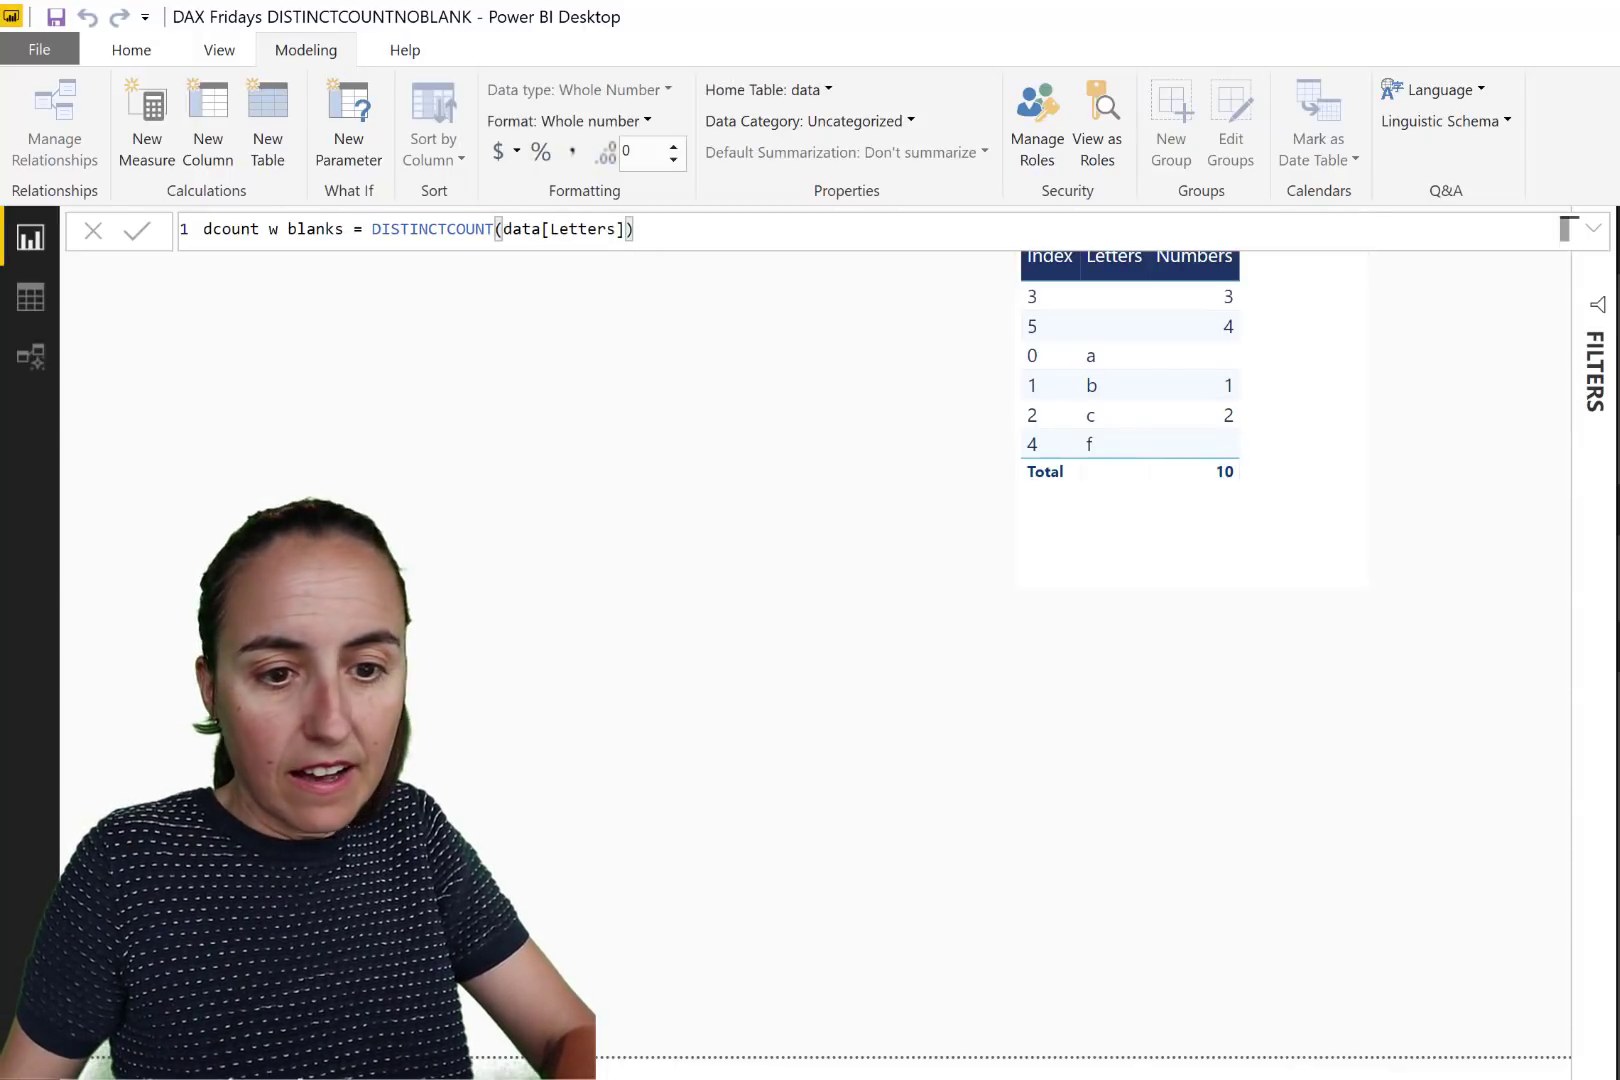
- Place dcount w blanks on the page as a card showing 5 and shrink it to a strip
{"action": "left_click_drag", "start_coordinate": [1612, 400], "coordinate": [900, 345]}
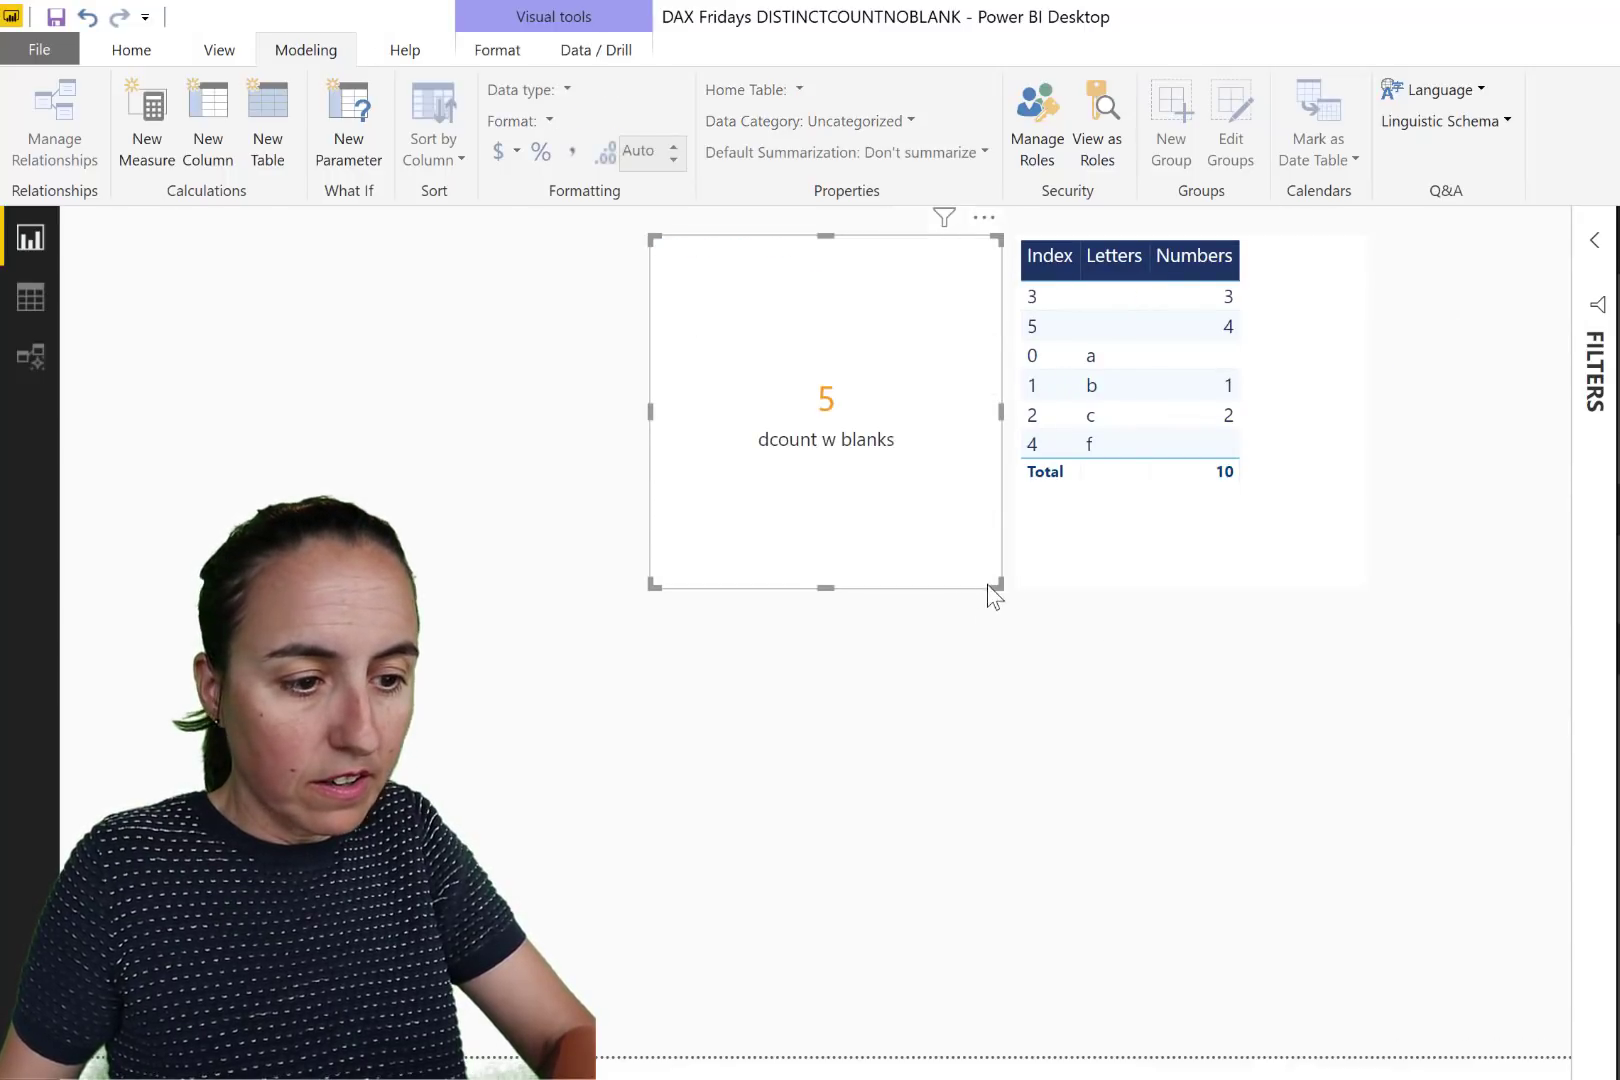
{"action": "left_click_drag", "start_coordinate": [998, 583], "coordinate": [985, 478]}
{"action": "left_click_drag", "start_coordinate": [962, 394], "coordinate": [965, 397]}
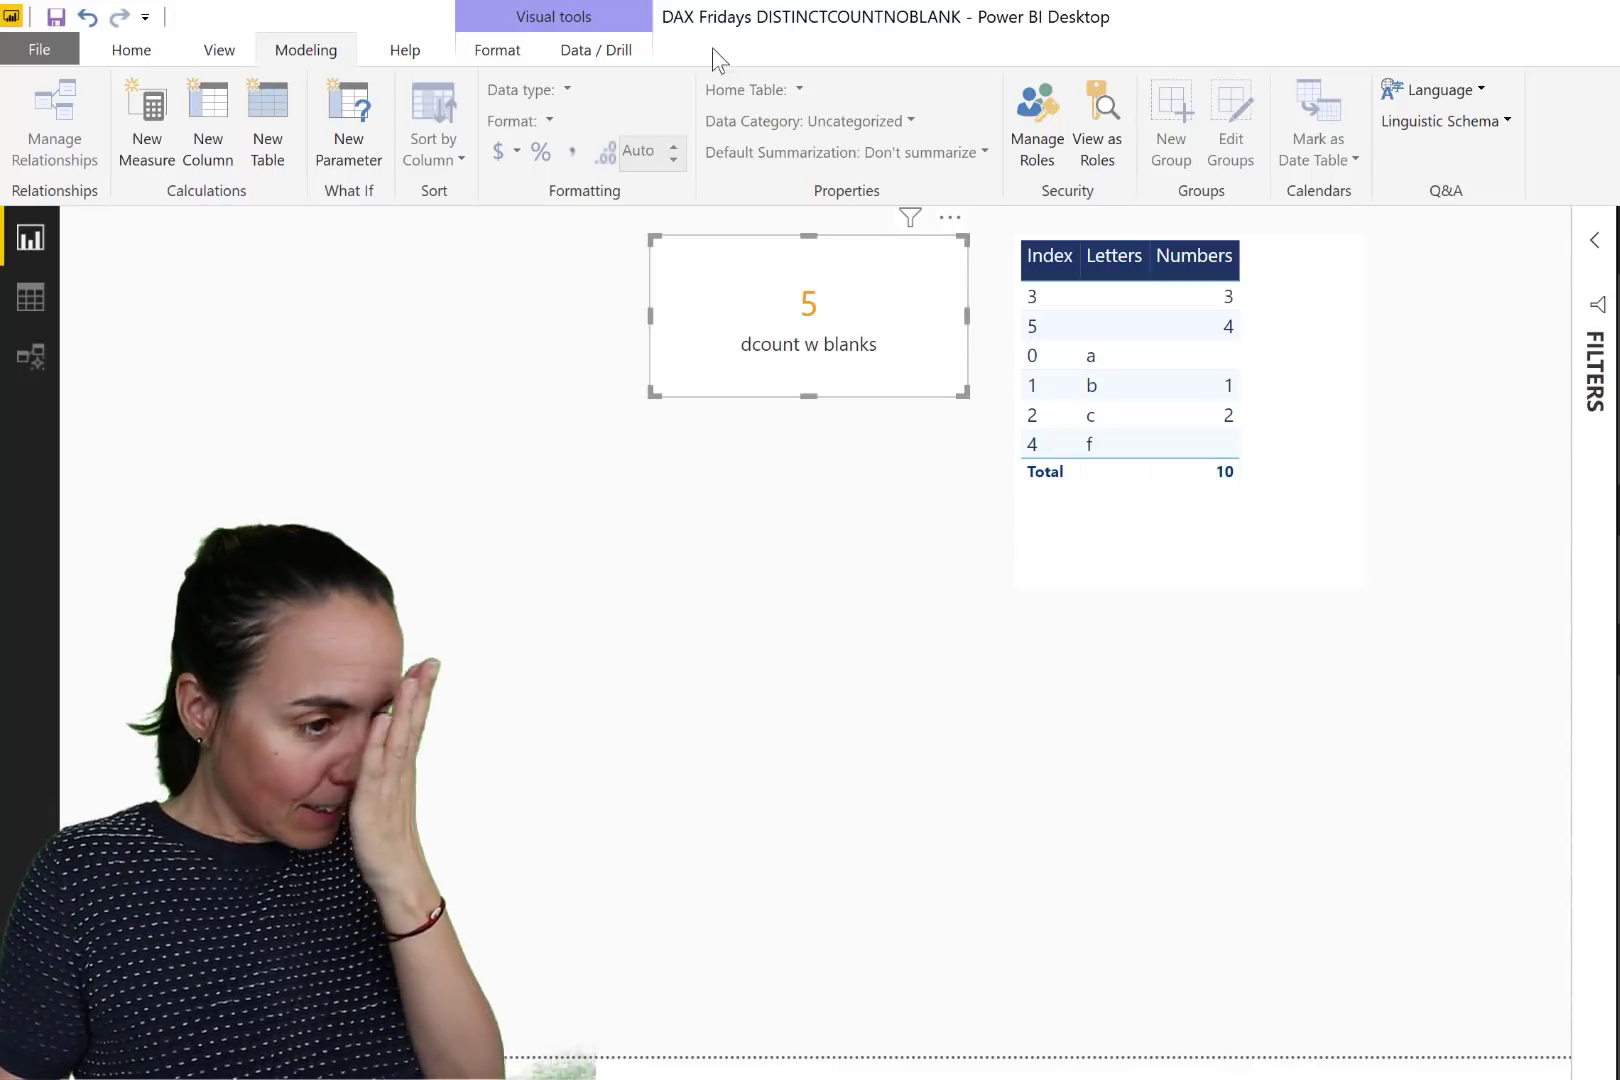
- Create the measure dcount wo blanks = DISTINCTCOUNTNOBLANK(data[Letters])
{"action": "left_click", "coordinate": [145, 108]}
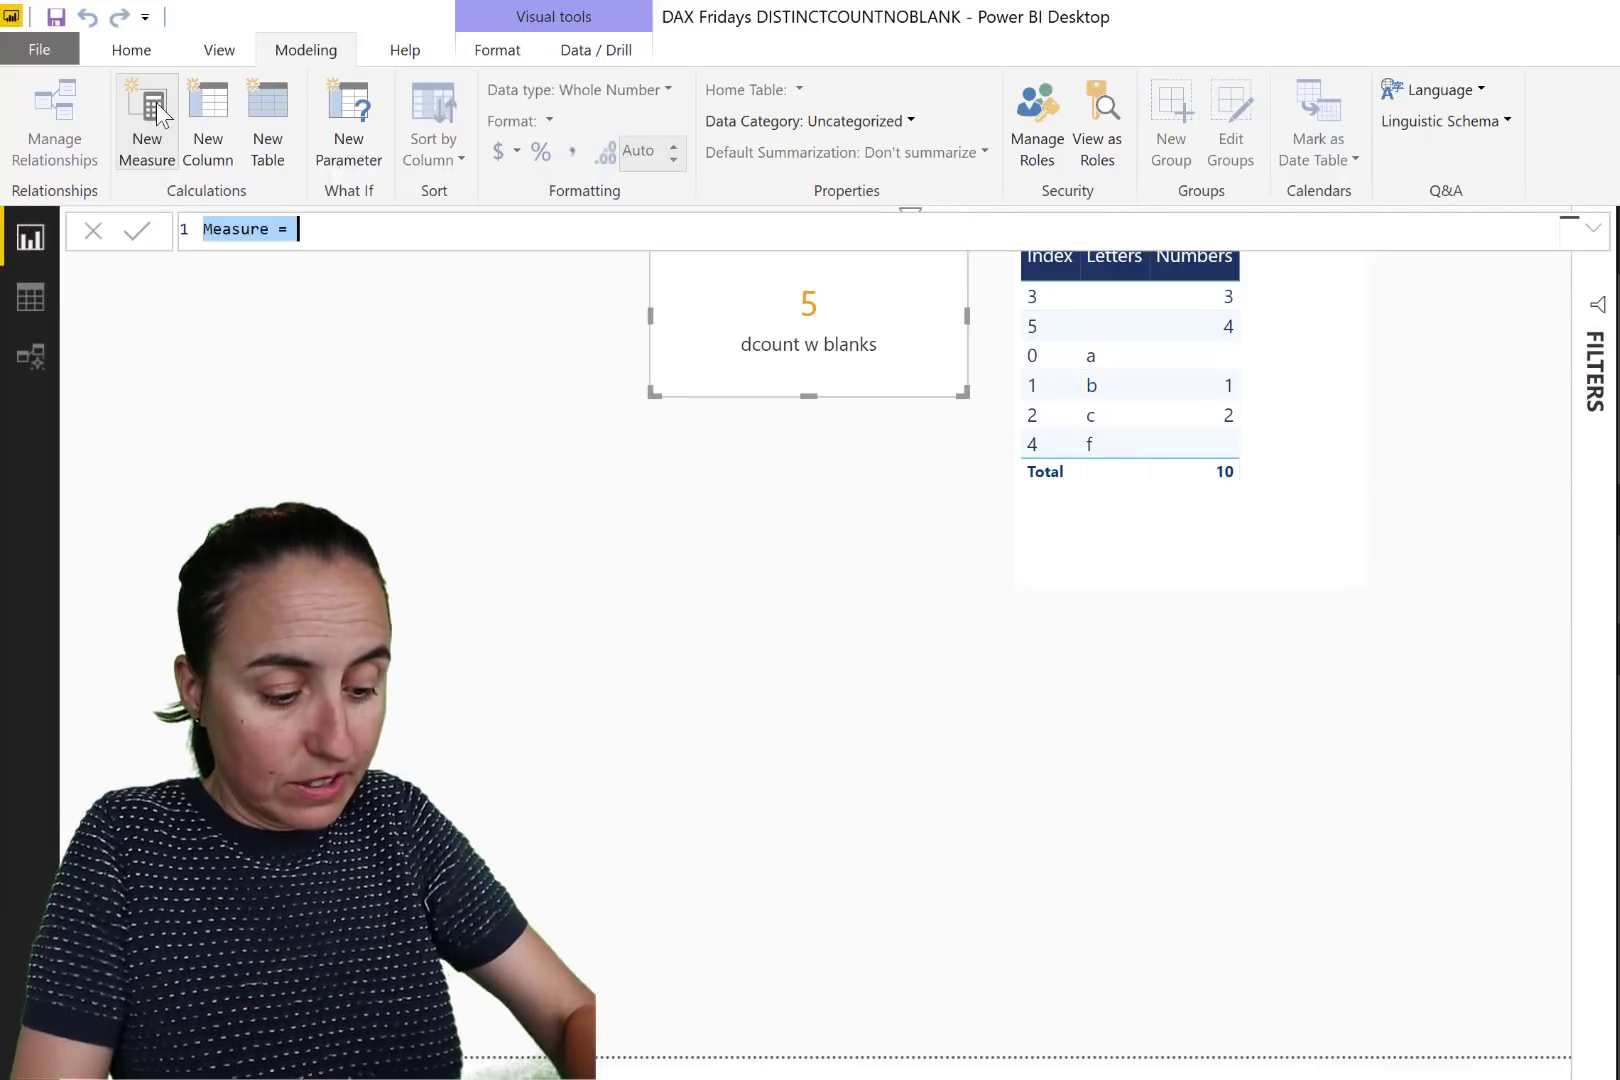
{"action": "type", "text": "dcount wo"}
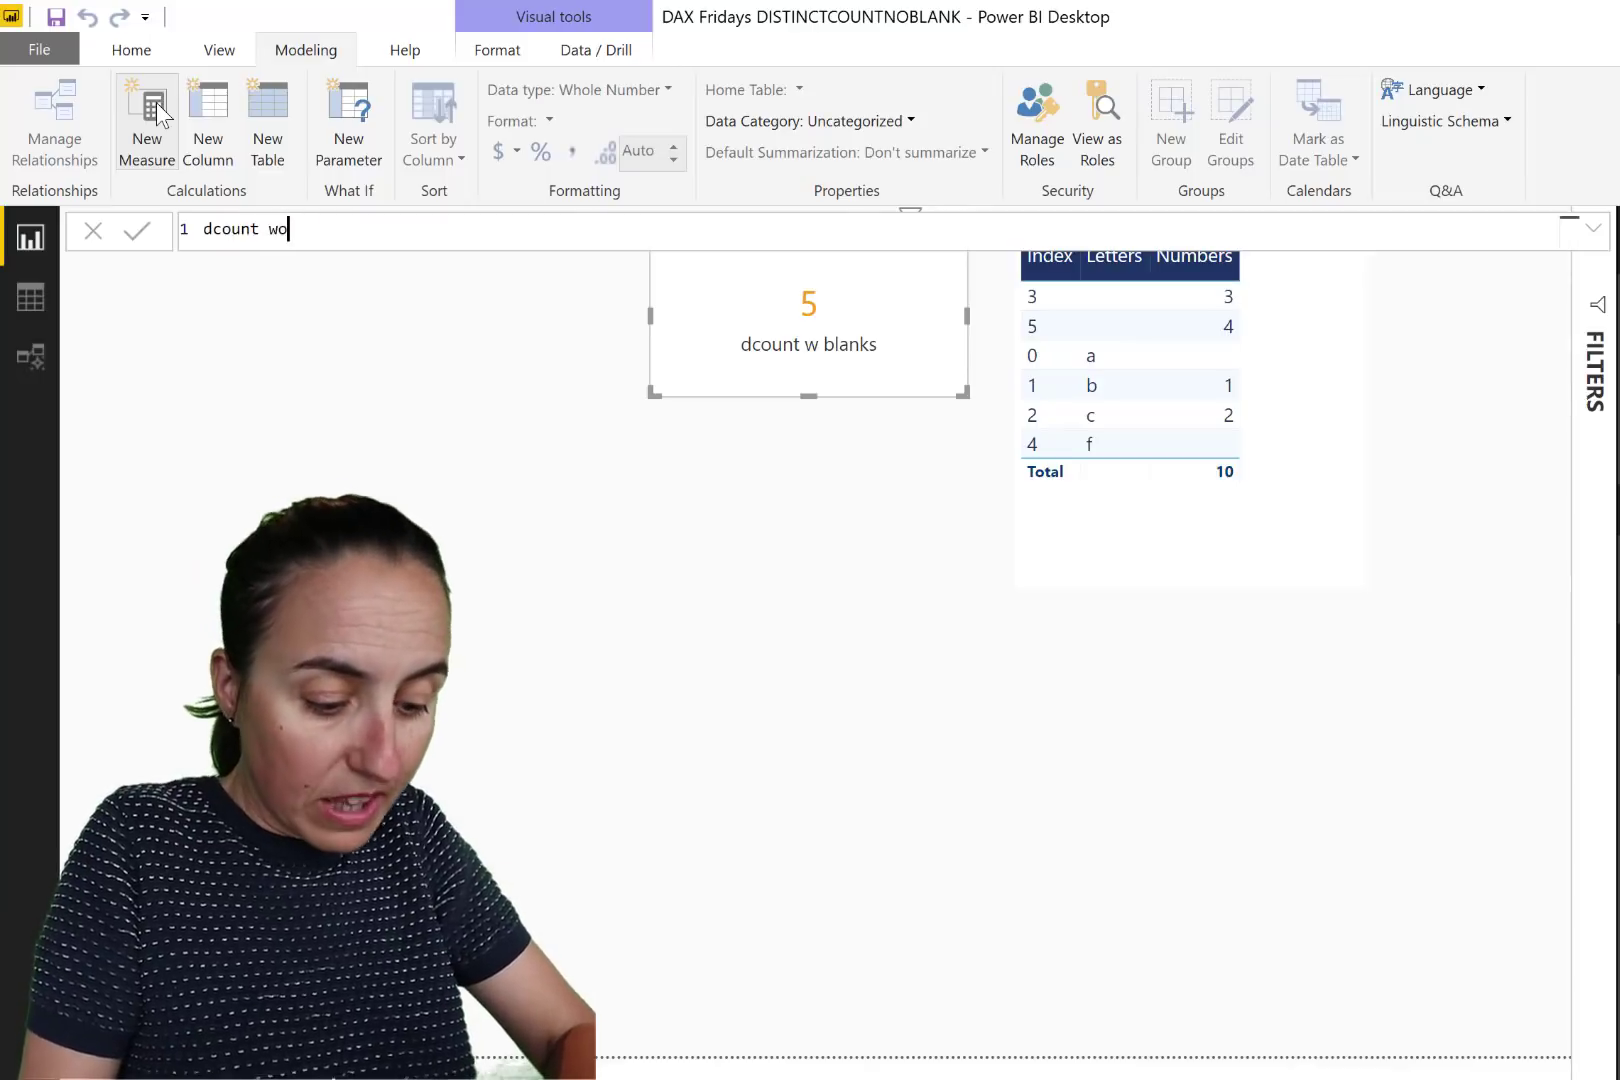
{"action": "type", "text": " blanks?"}
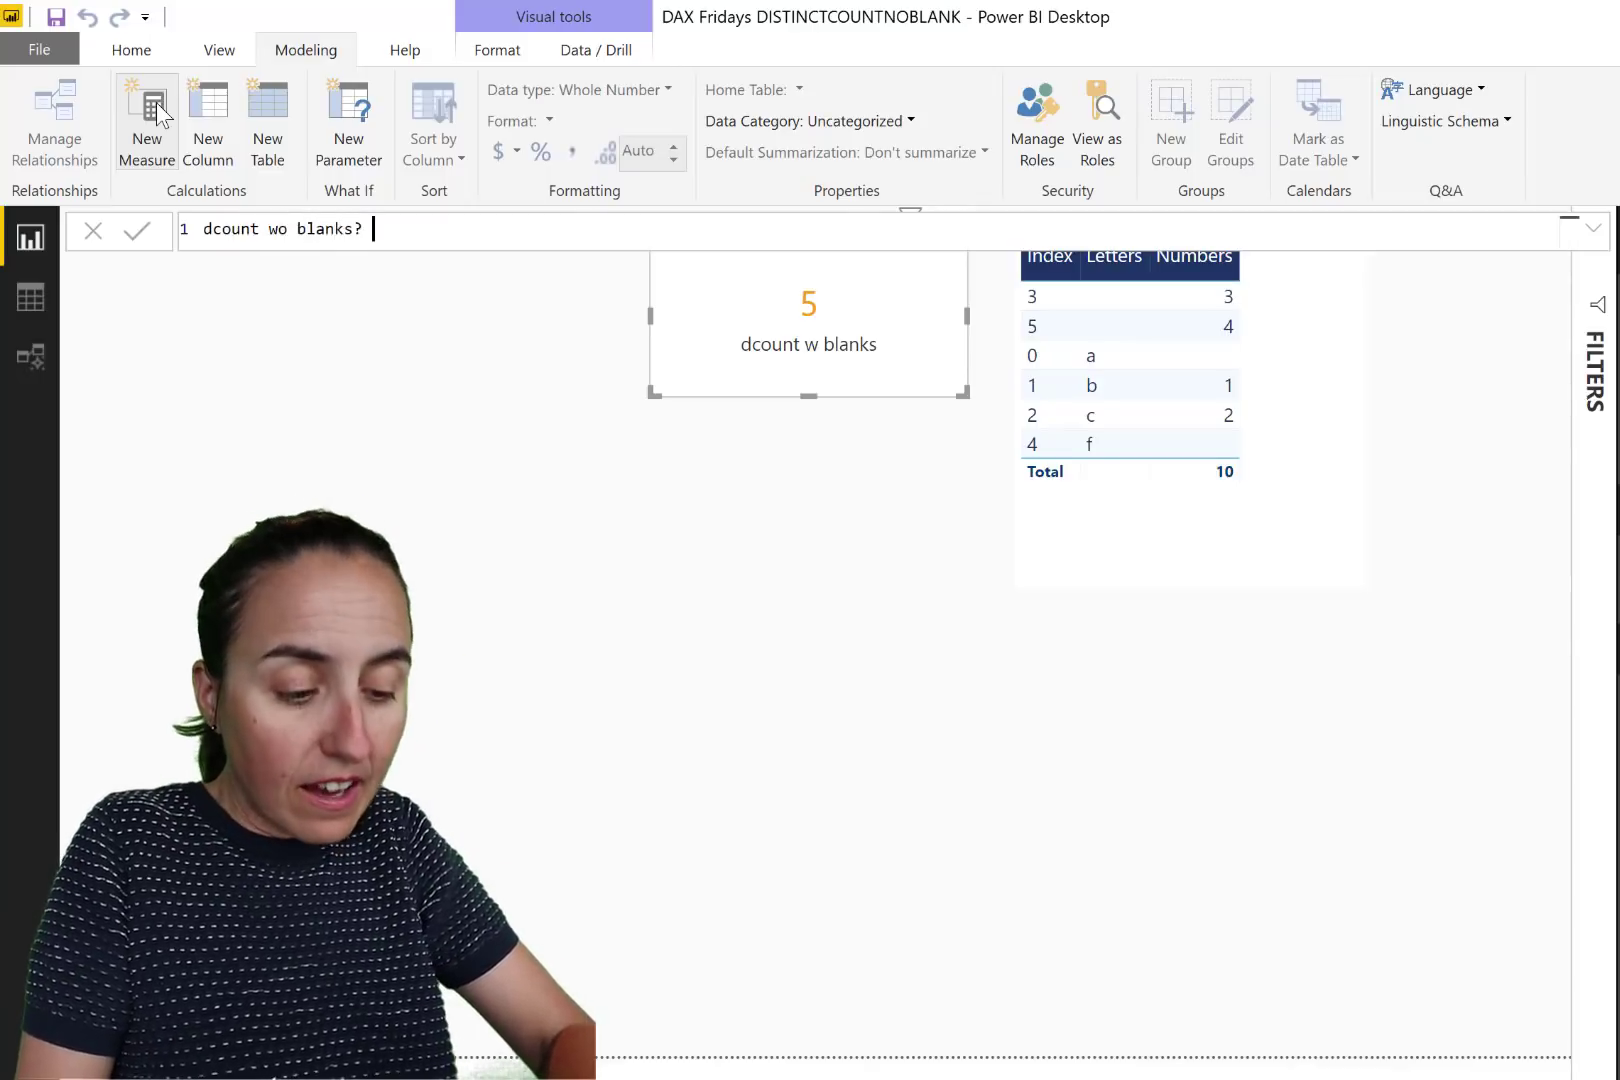
{"action": "key", "text": "BackSpace"}
{"action": "key", "text": "BackSpace"}
{"action": "type", "text": "= dis"}
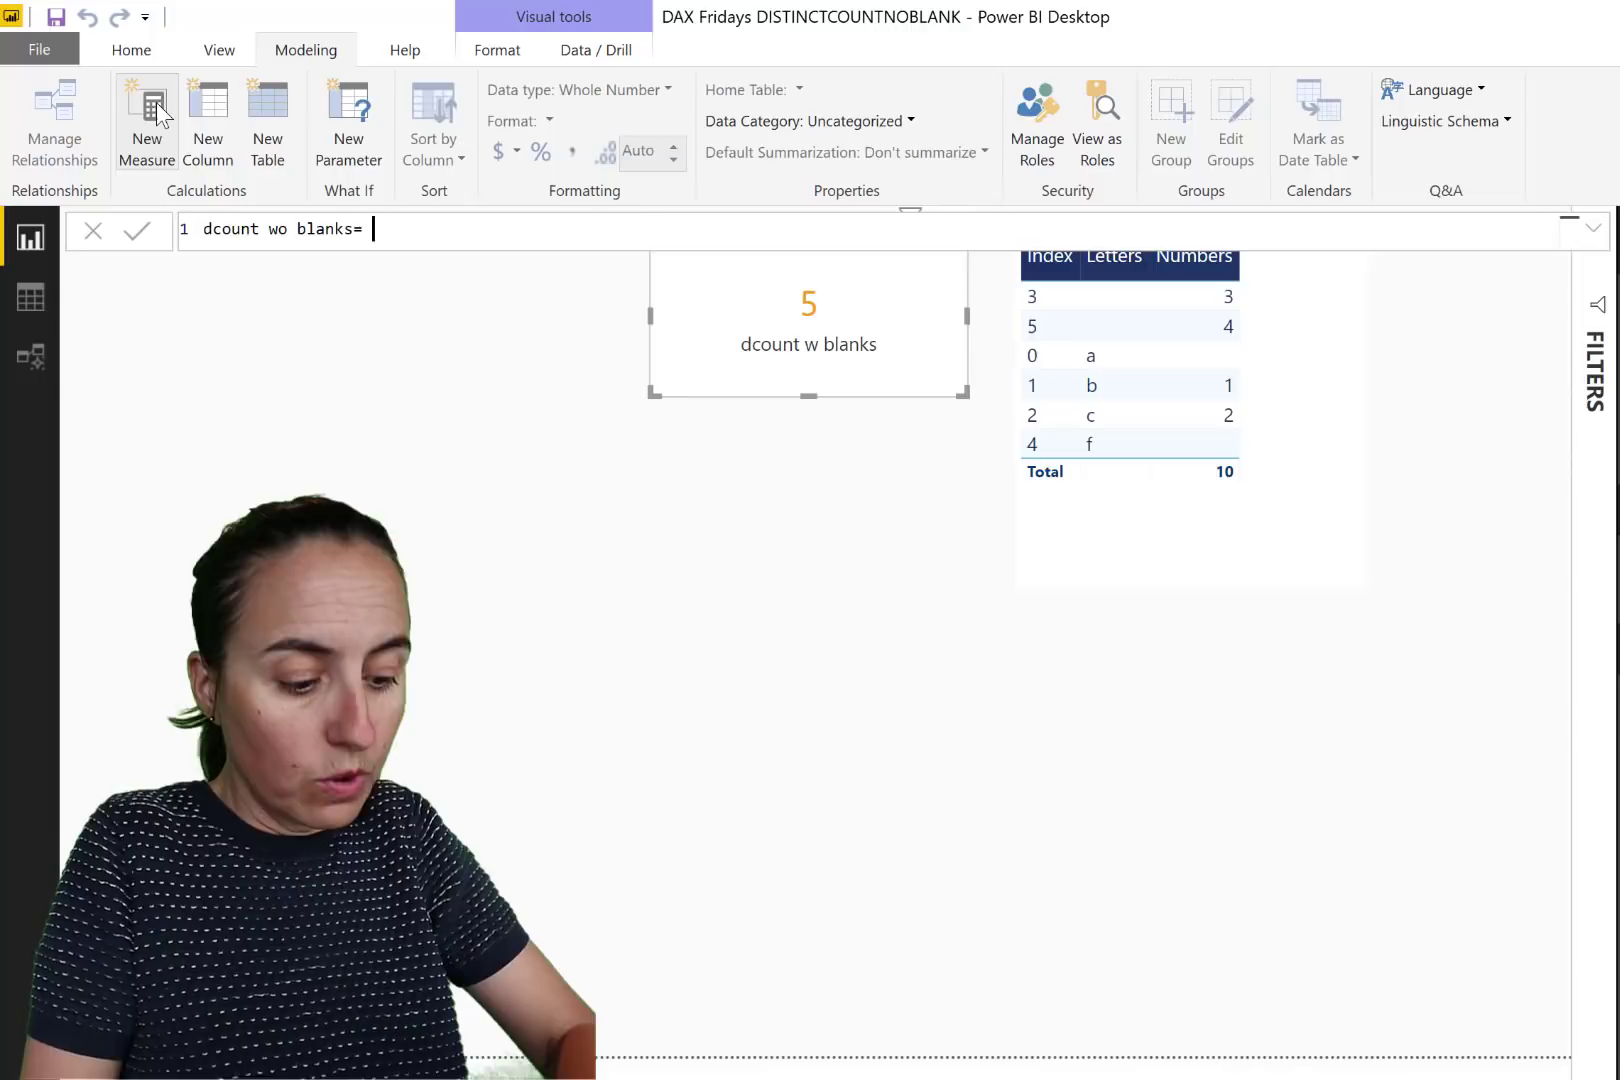
{"action": "key", "text": "Down"}
{"action": "key", "text": "Down"}
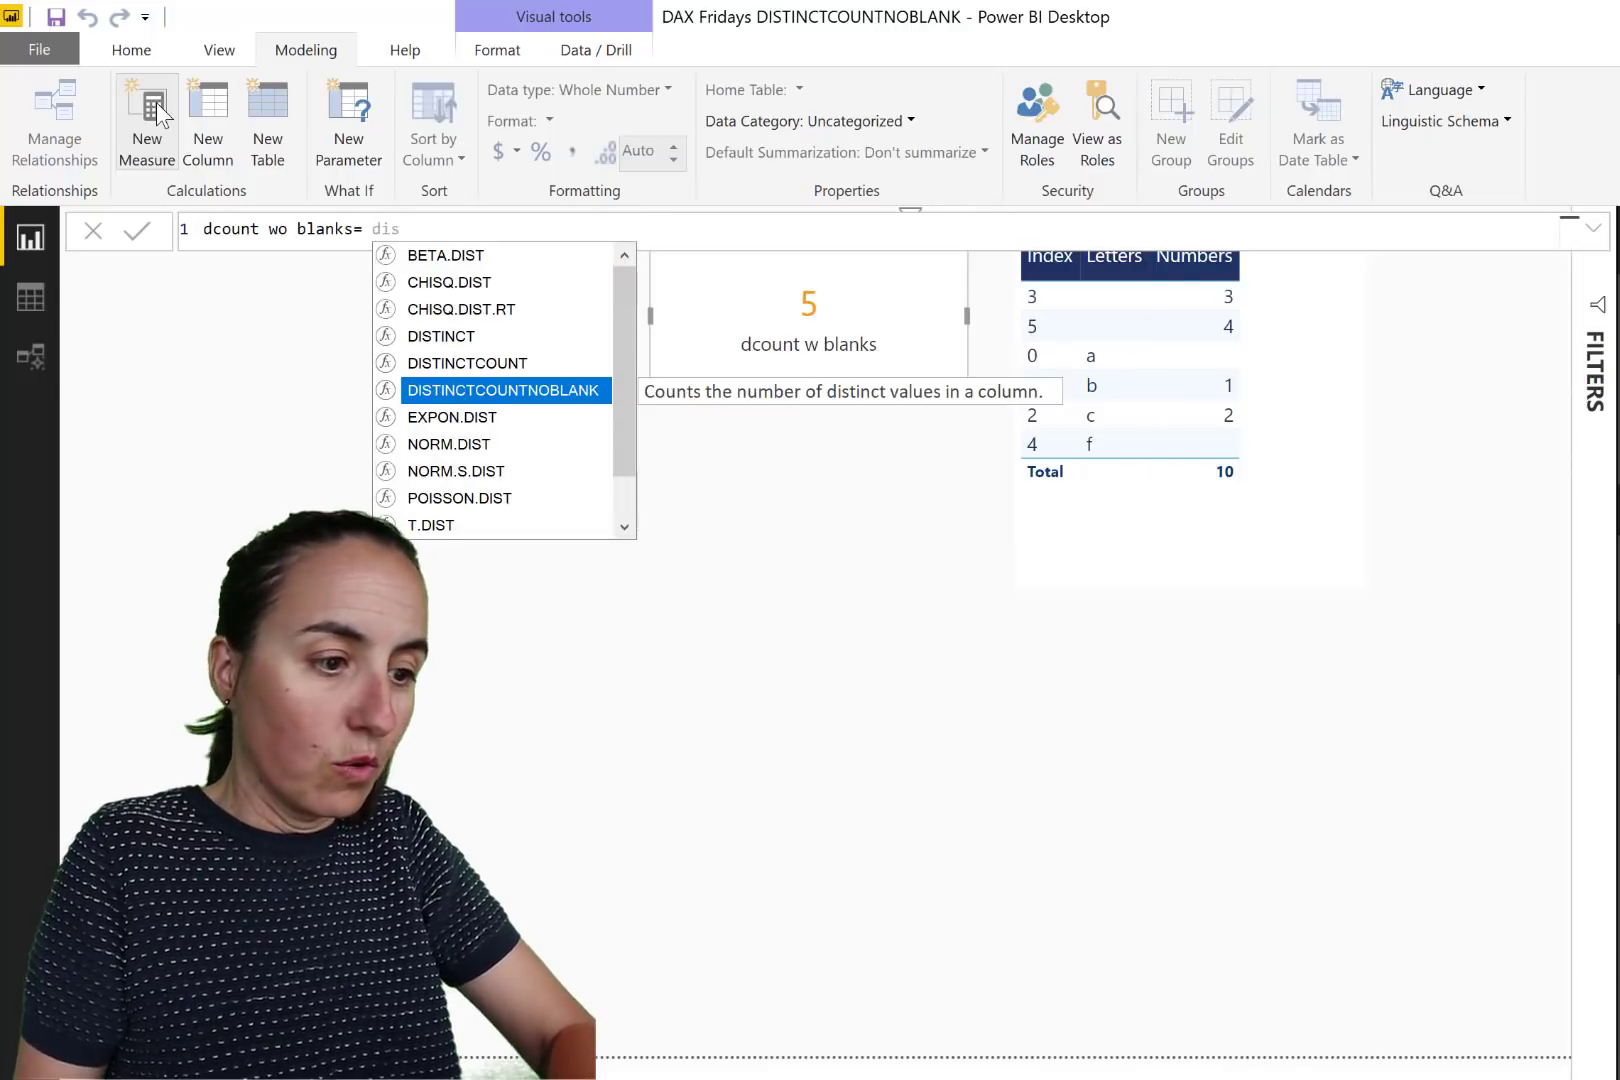
{"action": "key", "text": "Tab"}
{"action": "type", "text": "l"}
{"action": "key", "text": "Tab"}
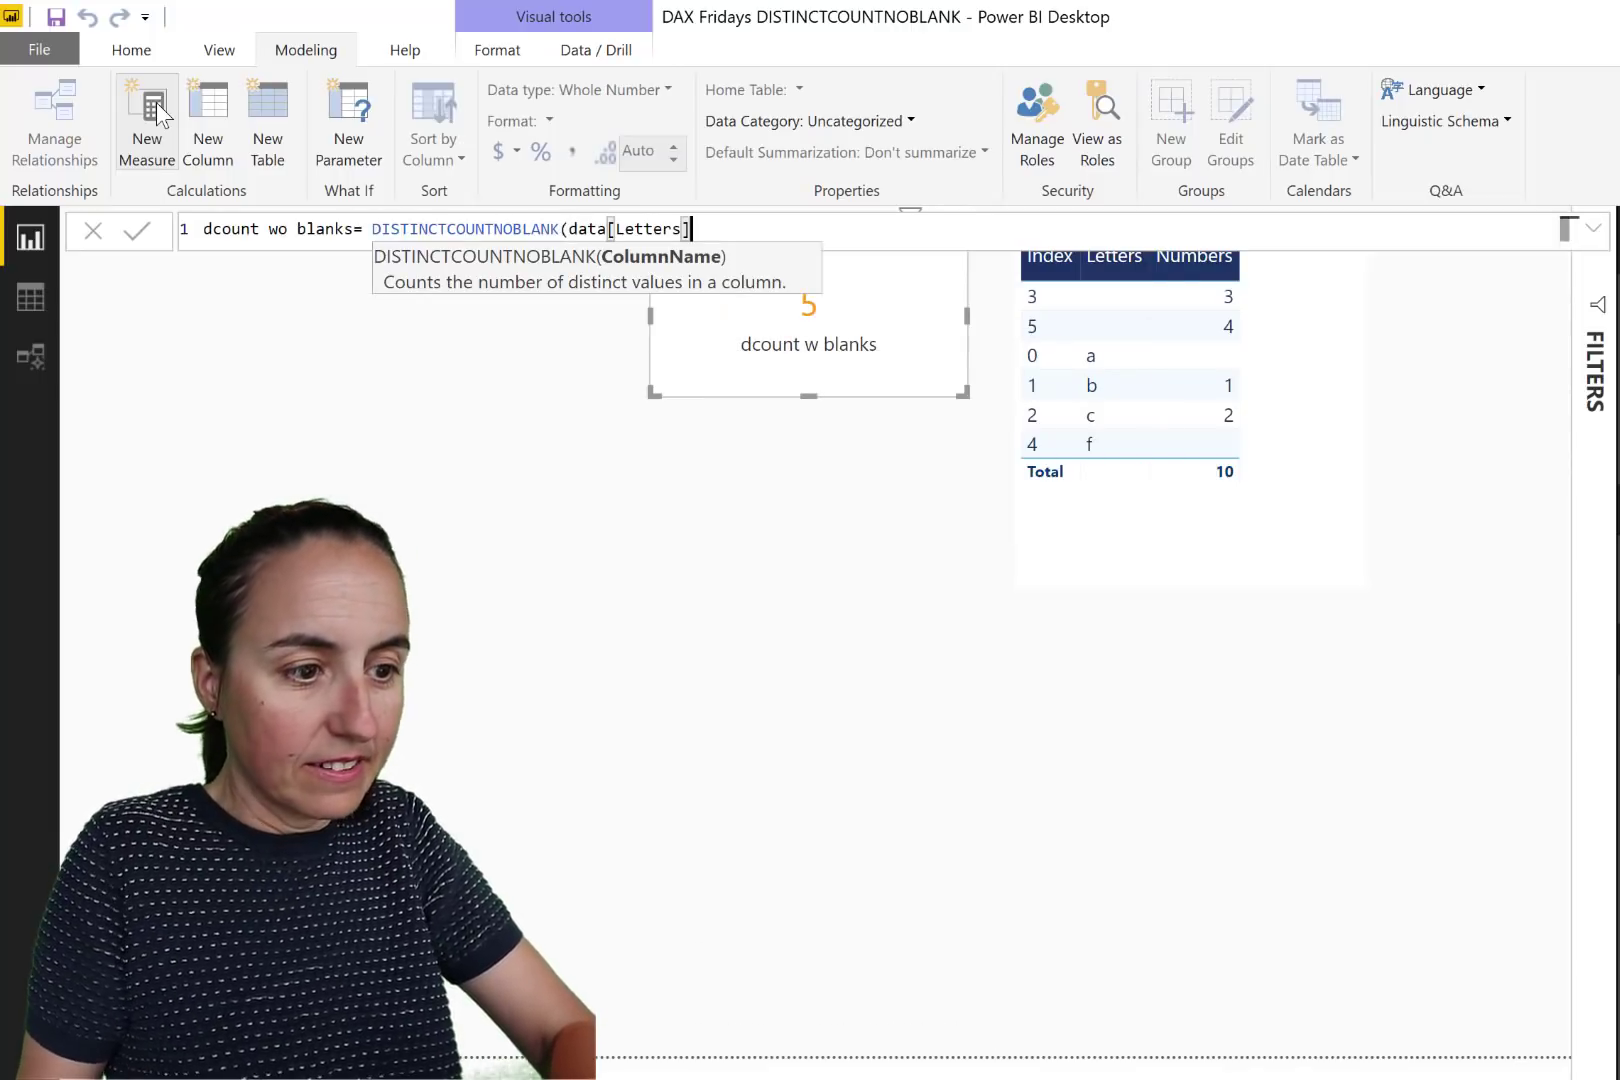
{"action": "type", "text": ")"}
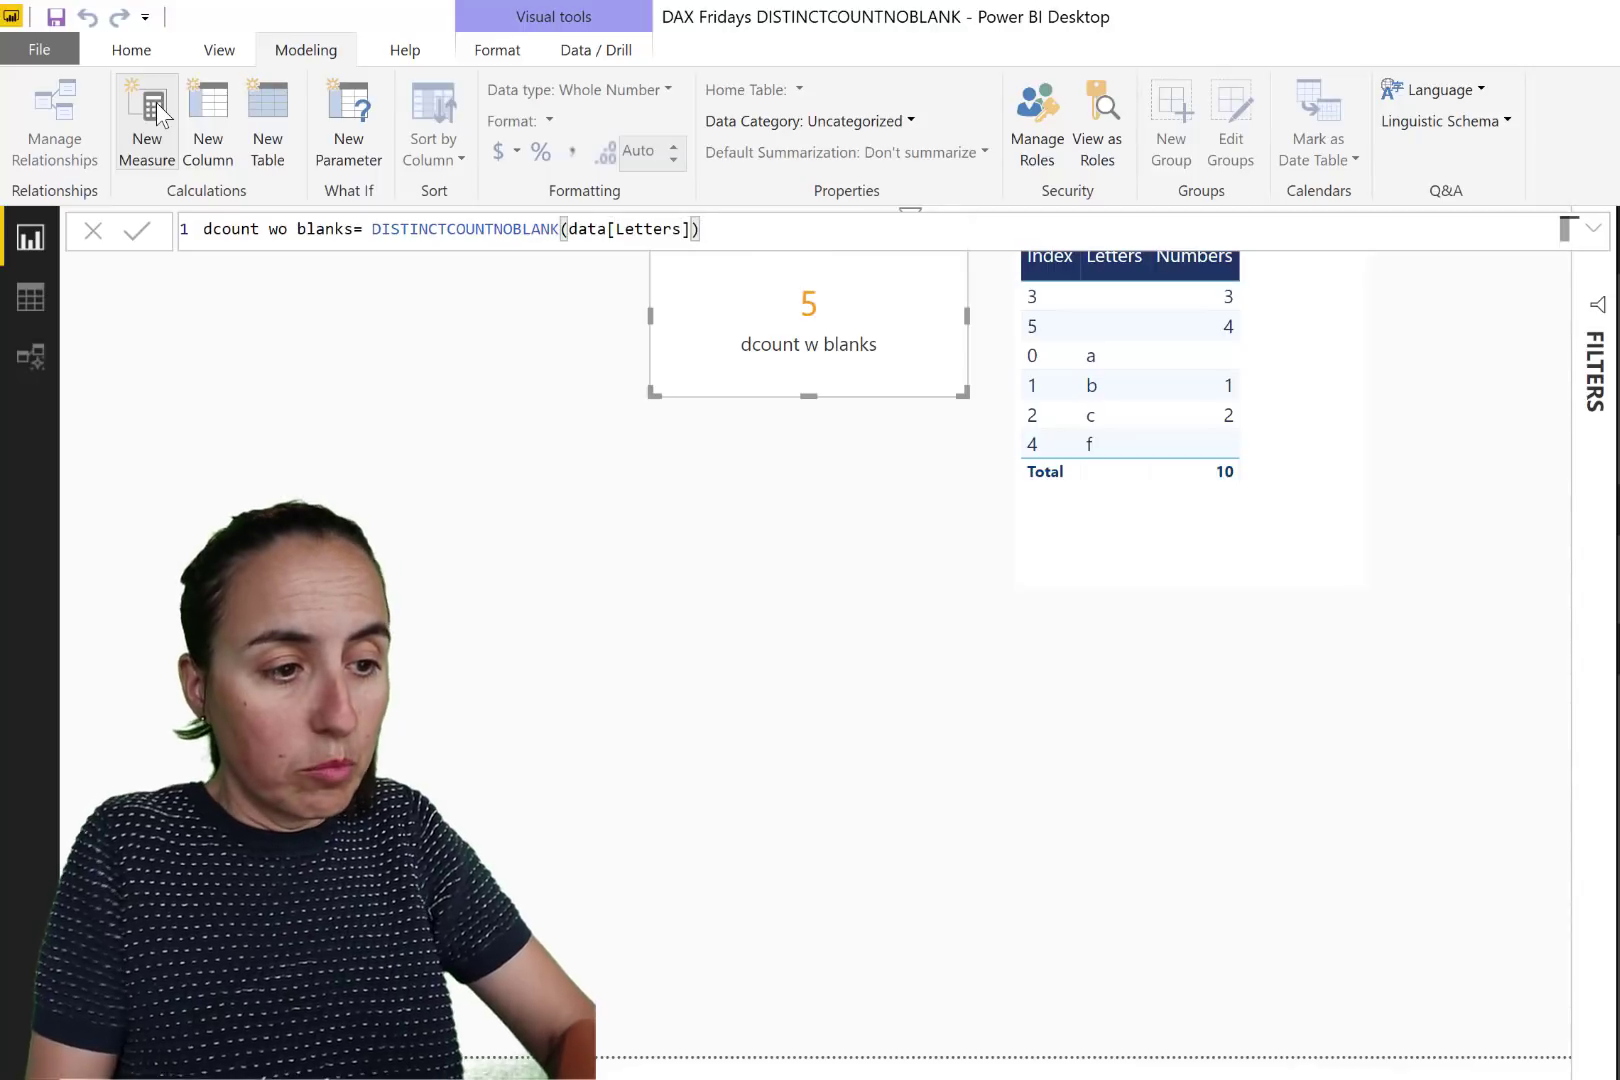
{"action": "key", "text": "Return"}
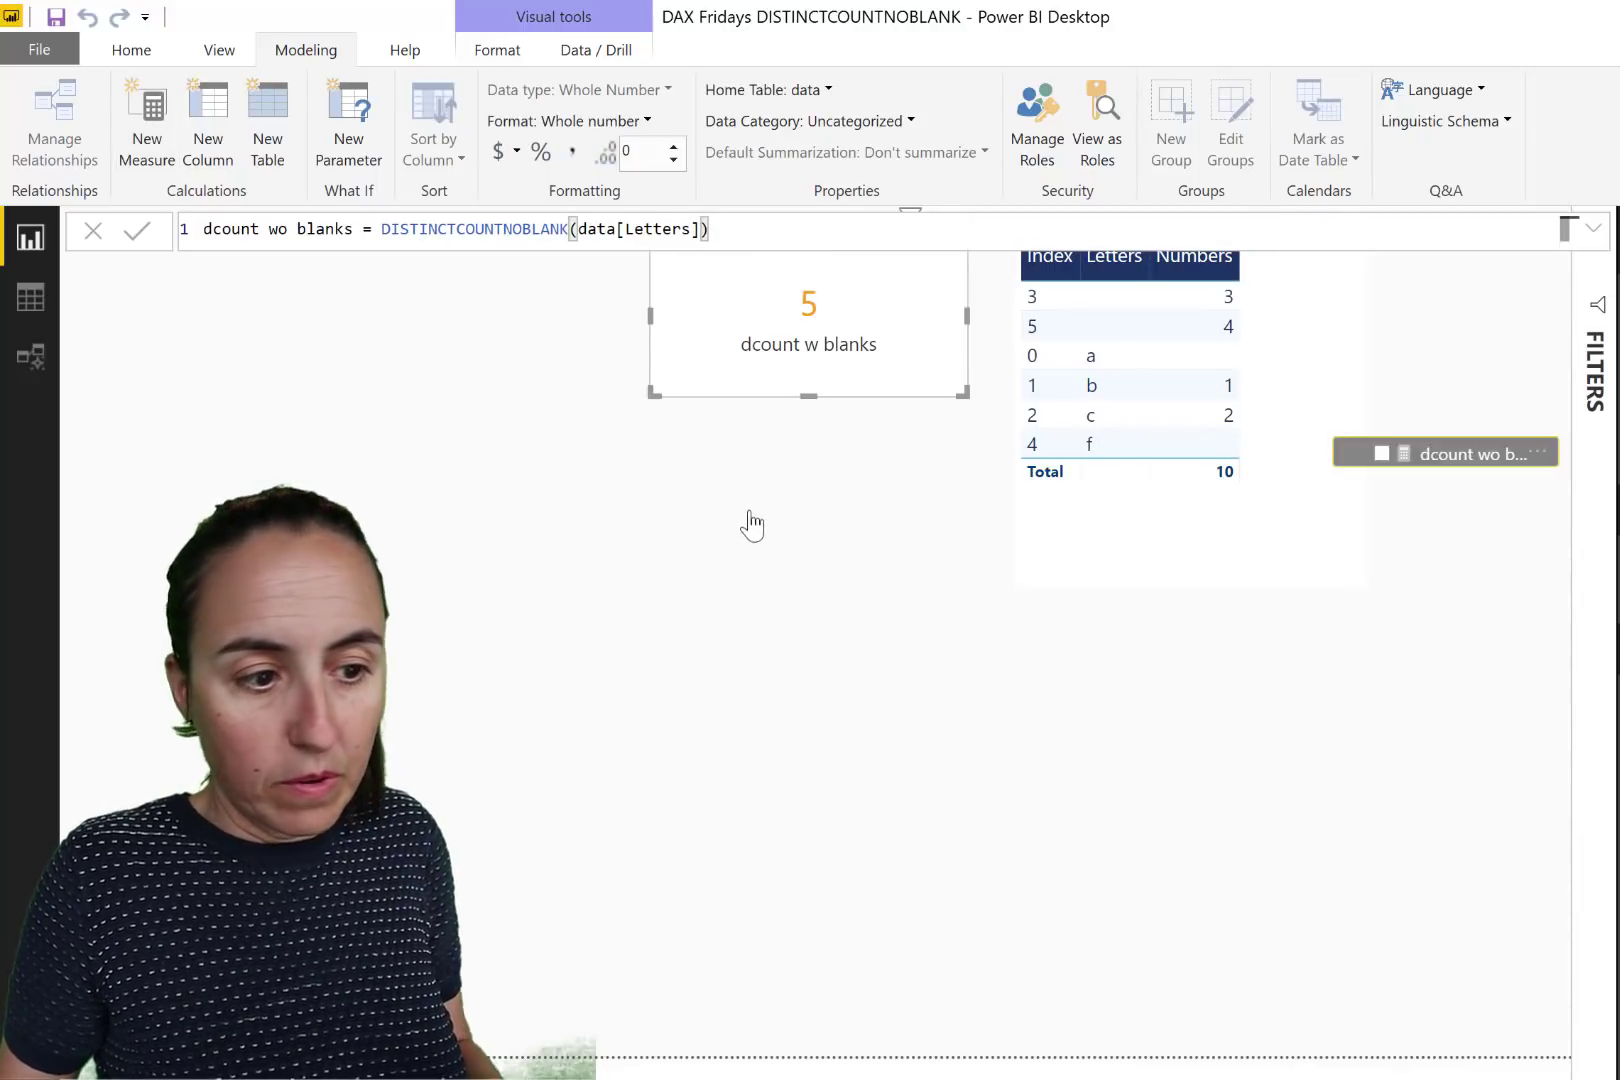
- Add dcount wo blanks as a card below the first card, showing 5
{"action": "left_click_drag", "start_coordinate": [752, 524], "coordinate": [796, 510]}
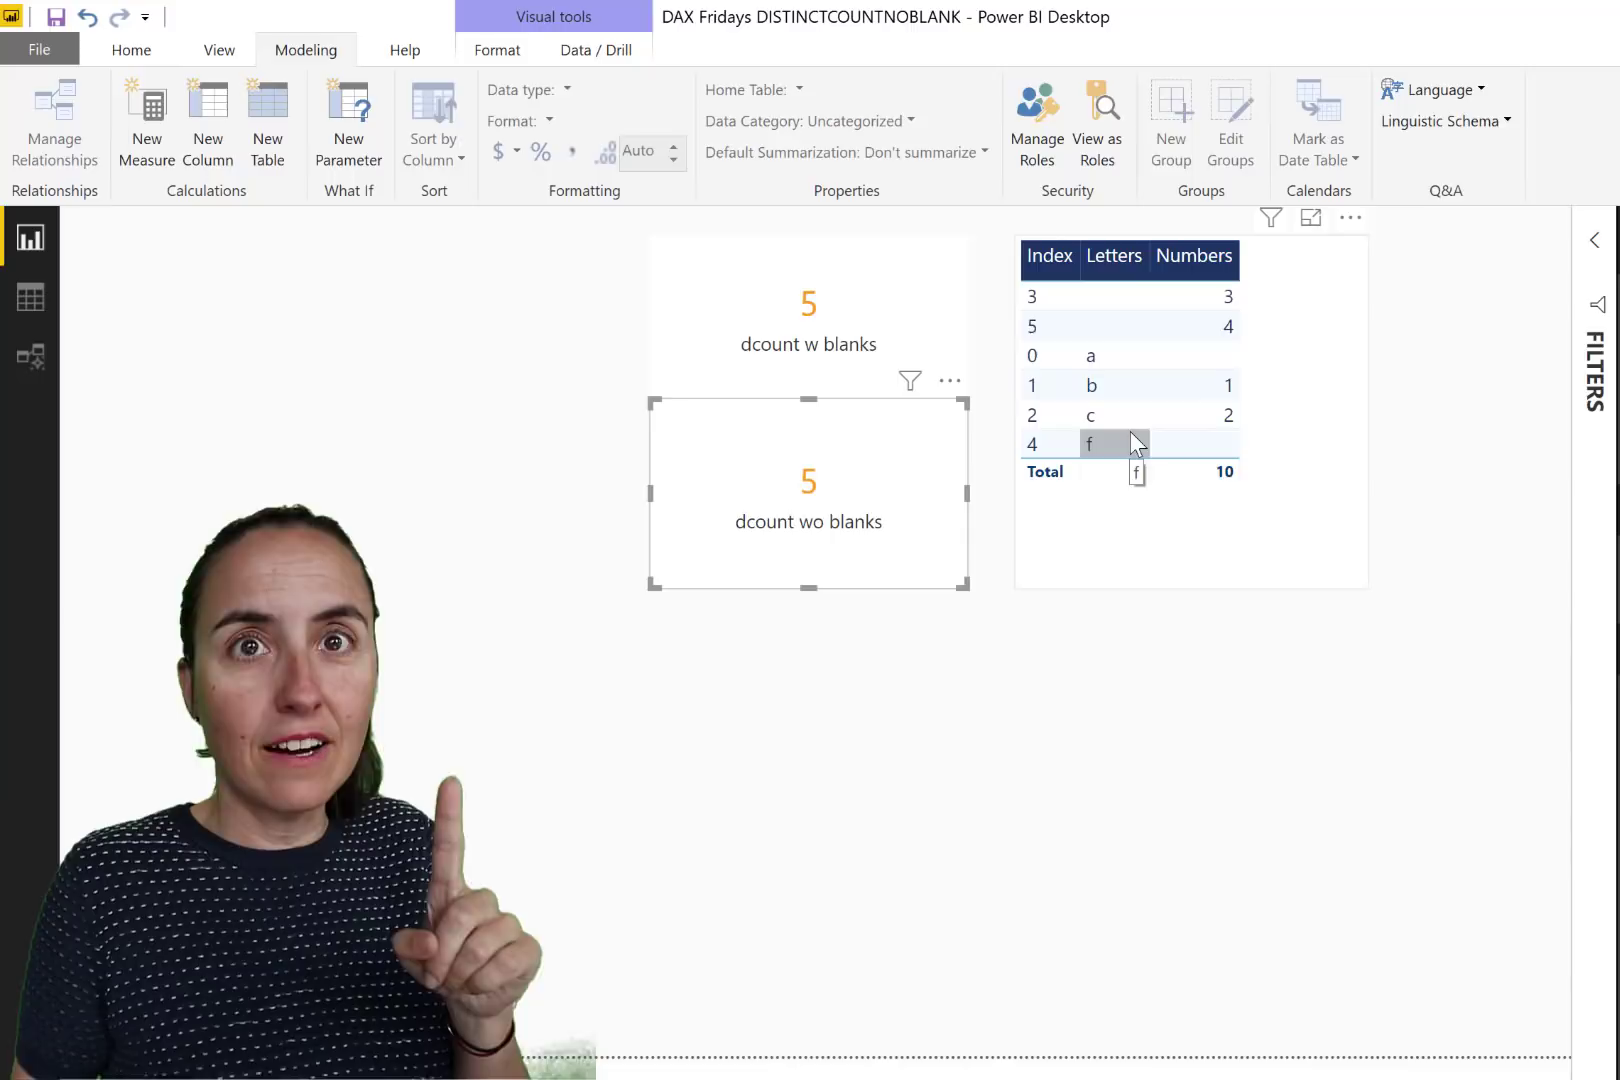
- Create dcount w blanks numbers = DISTINCTCOUNT(data[Numbers]) and add it as a third card
{"action": "left_click", "coordinate": [716, 691]}
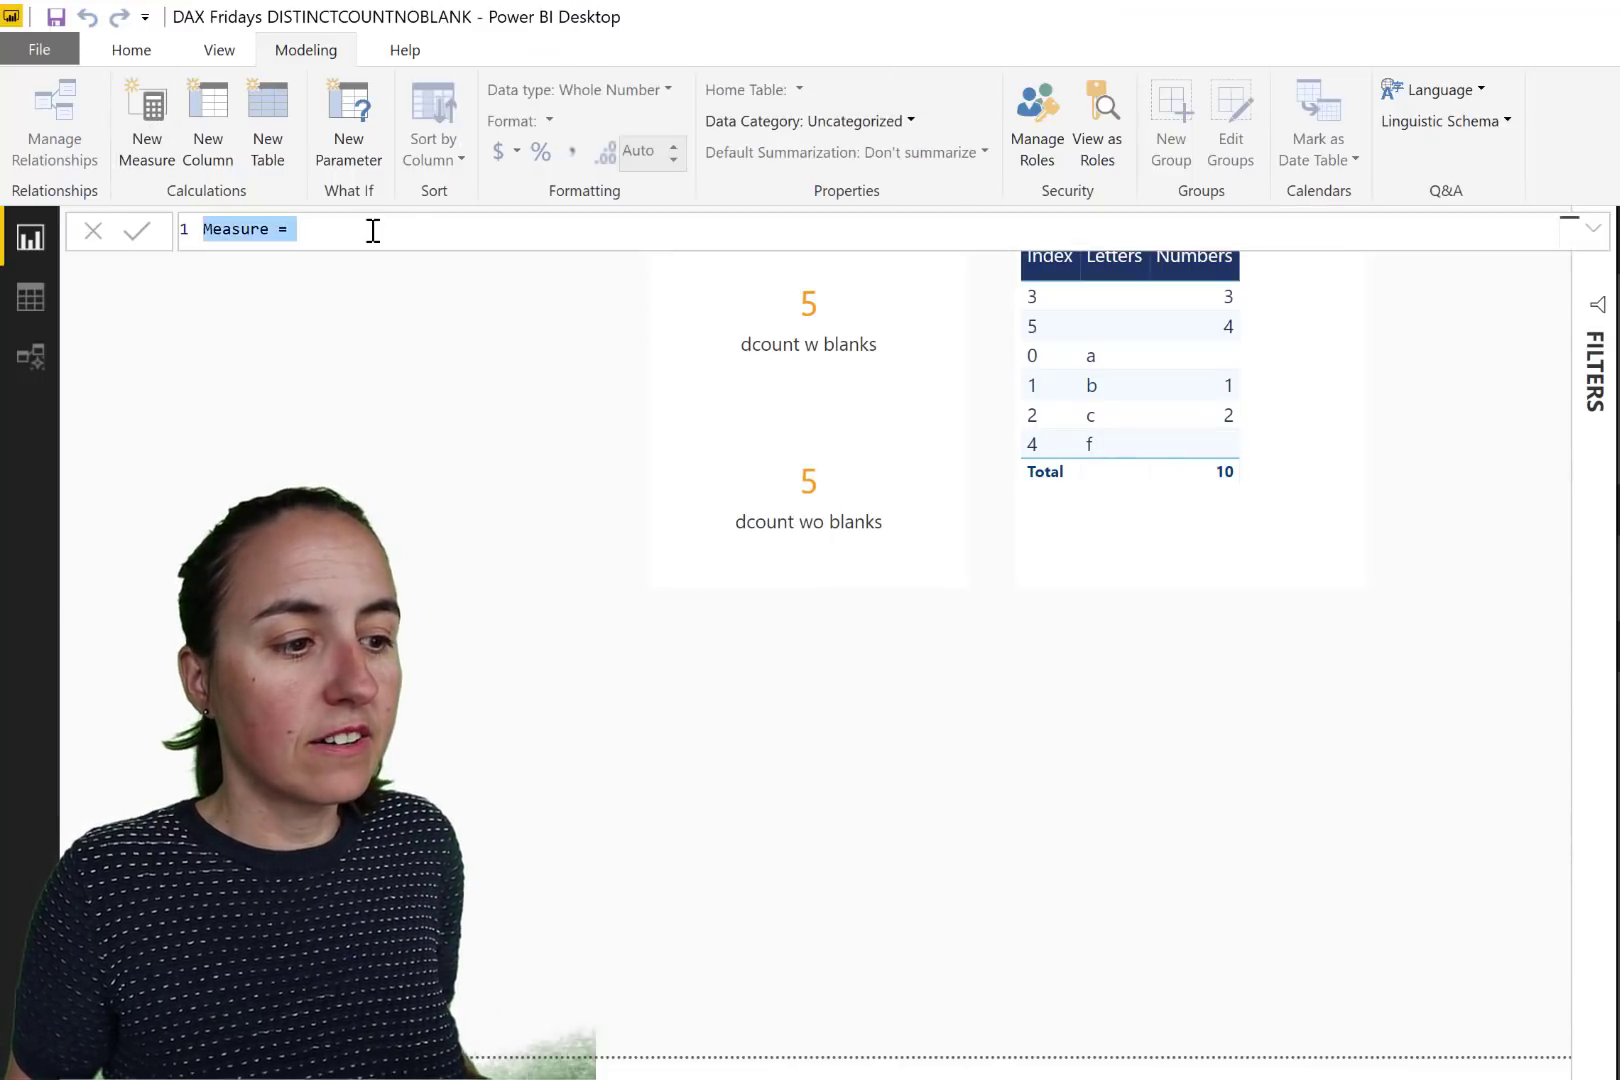
{"action": "type", "text": "dcou"}
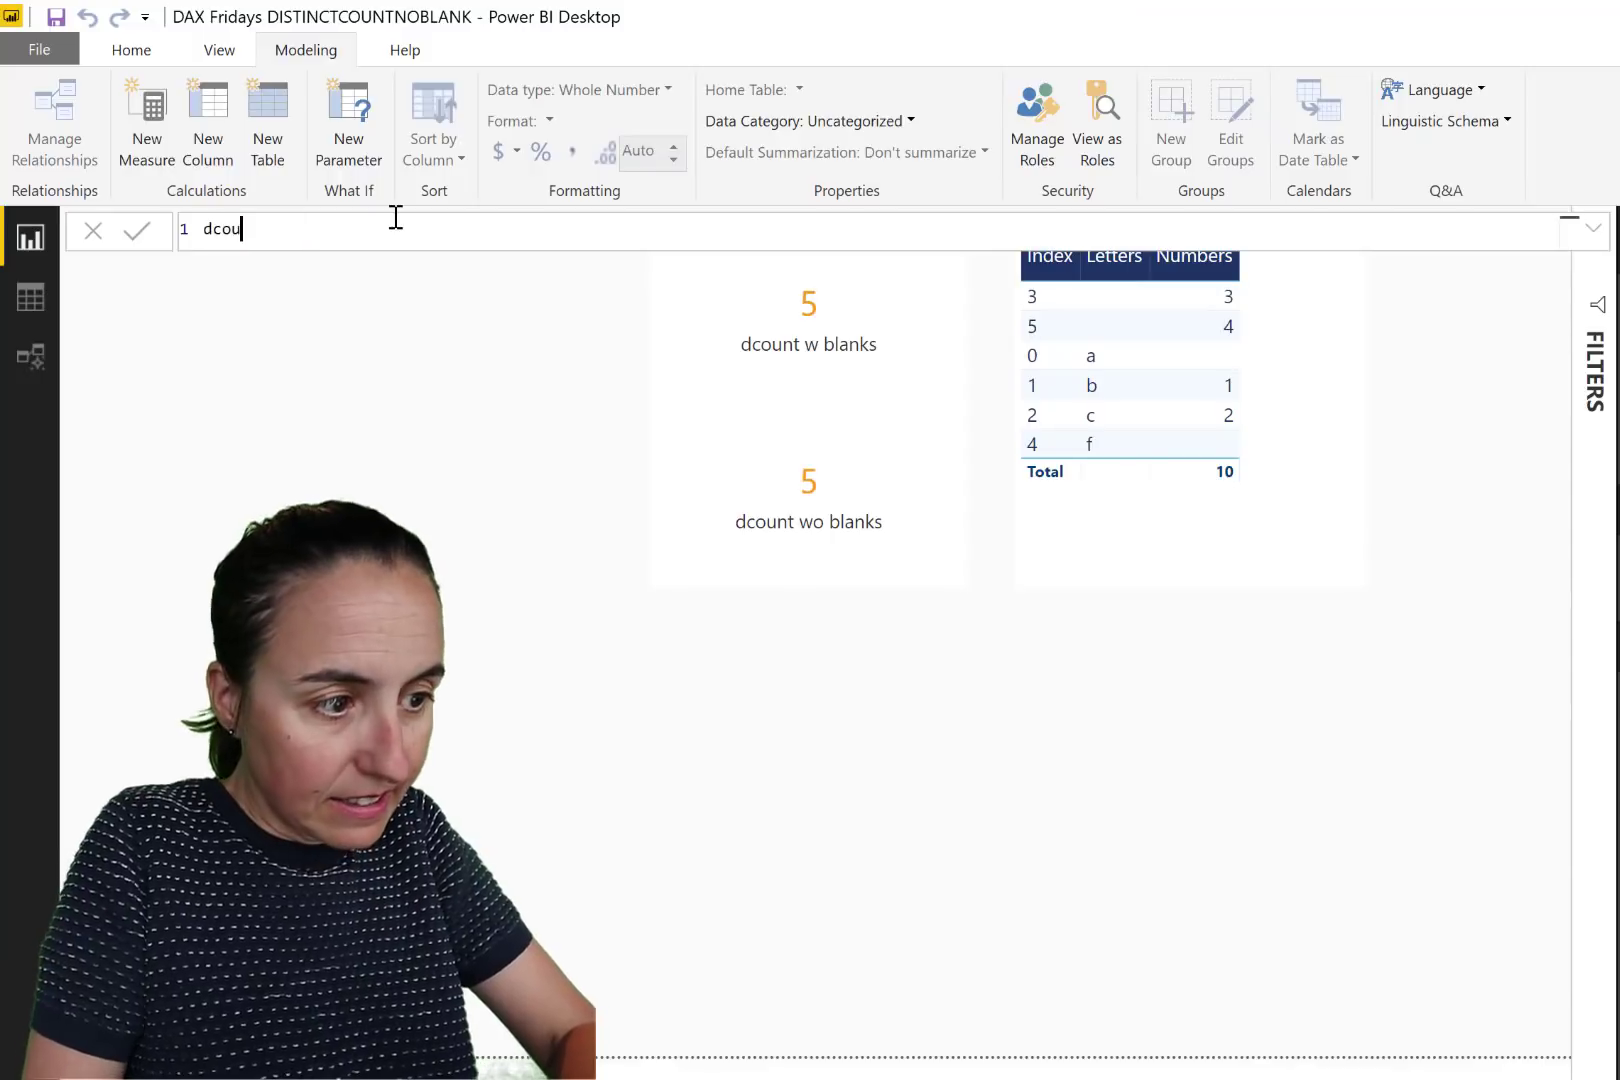
{"action": "type", "text": "nt w b"}
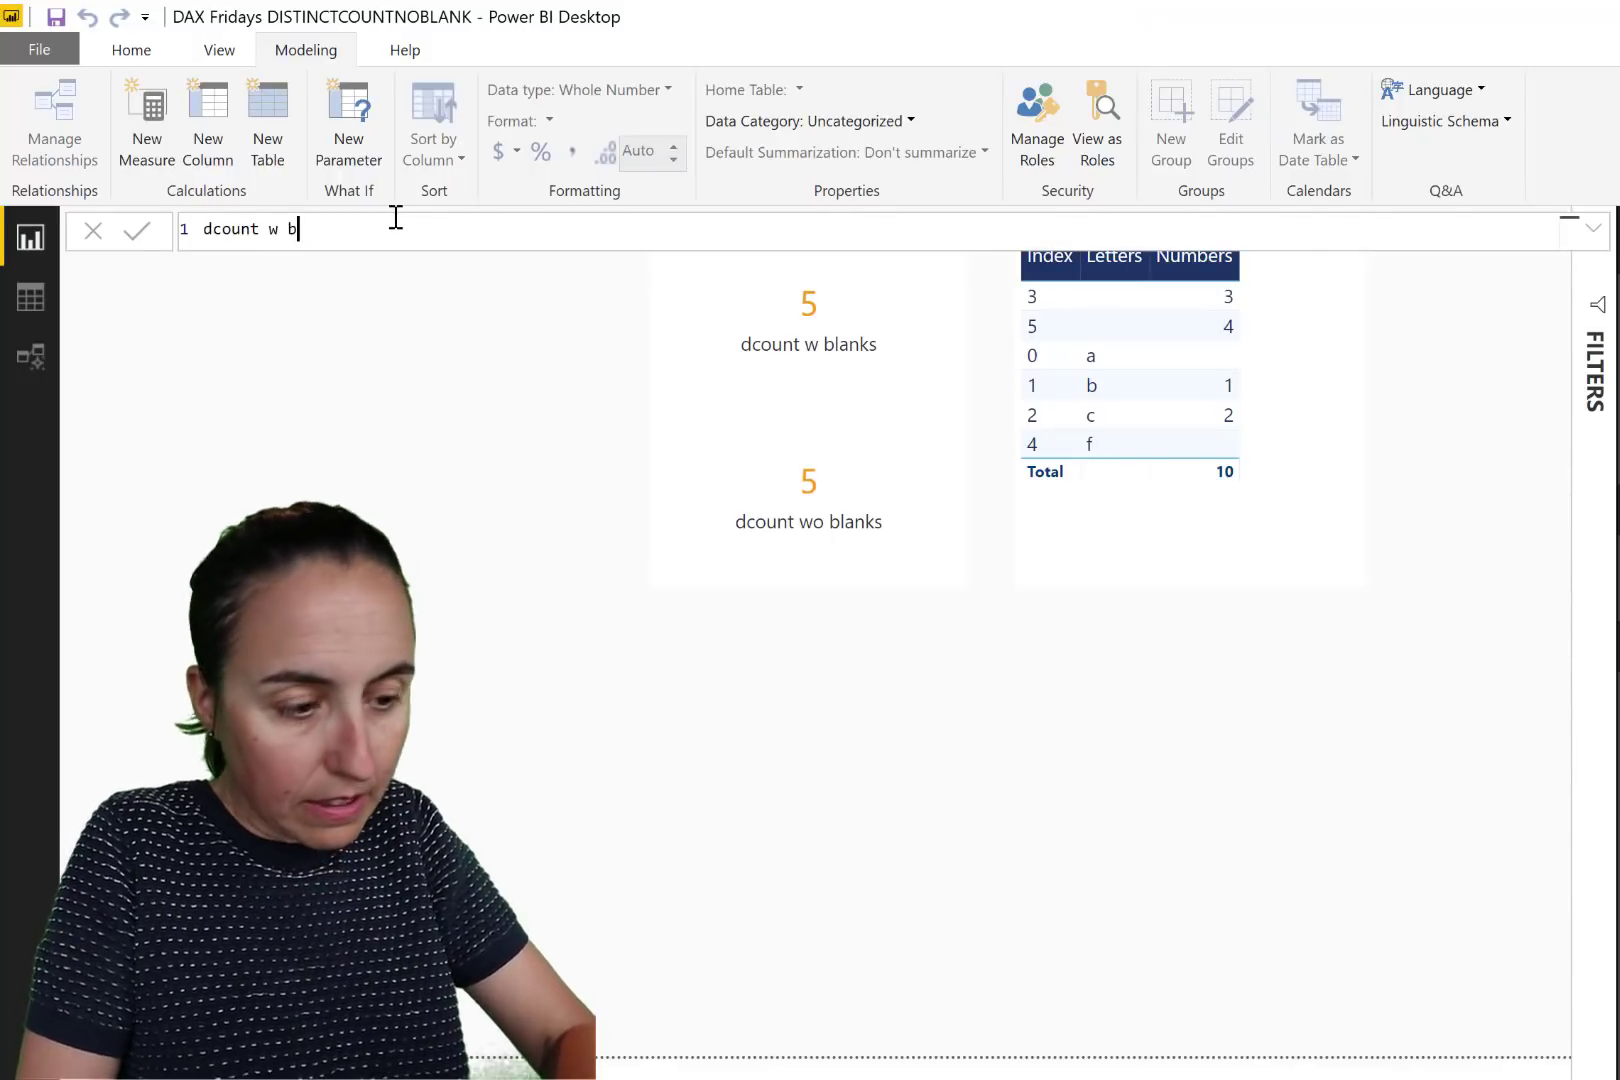
{"action": "type", "text": "lanks numbers"}
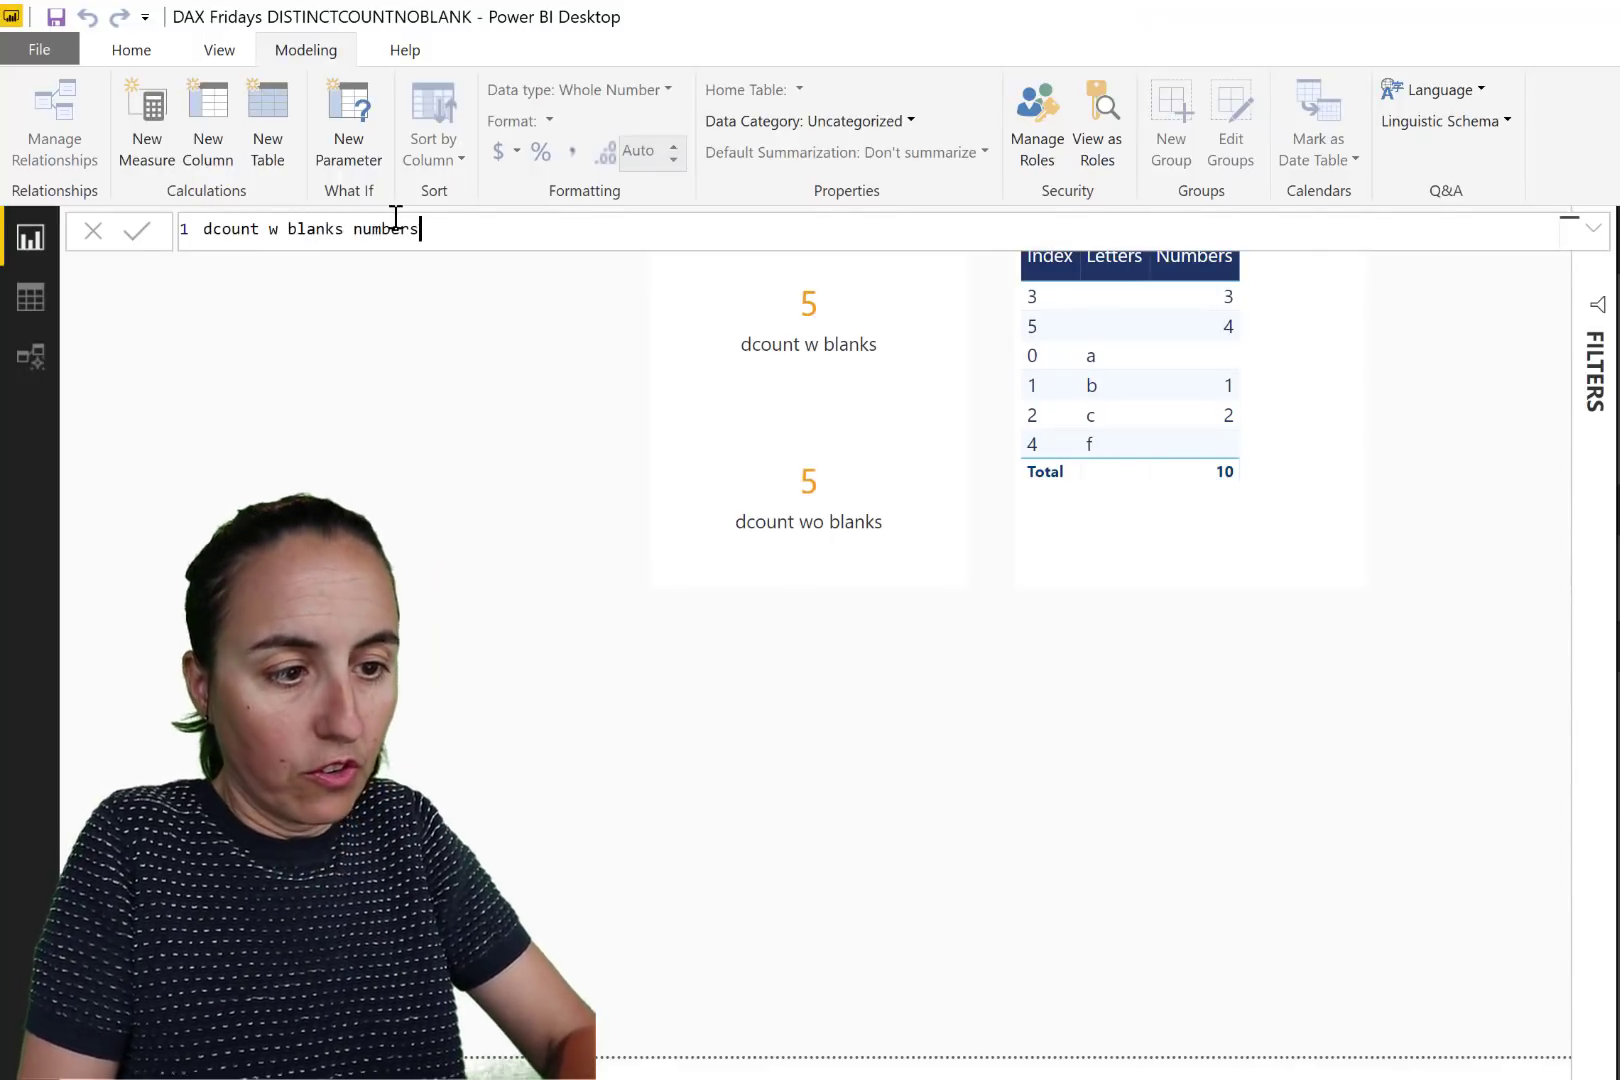
{"action": "type", "text": "= dist"}
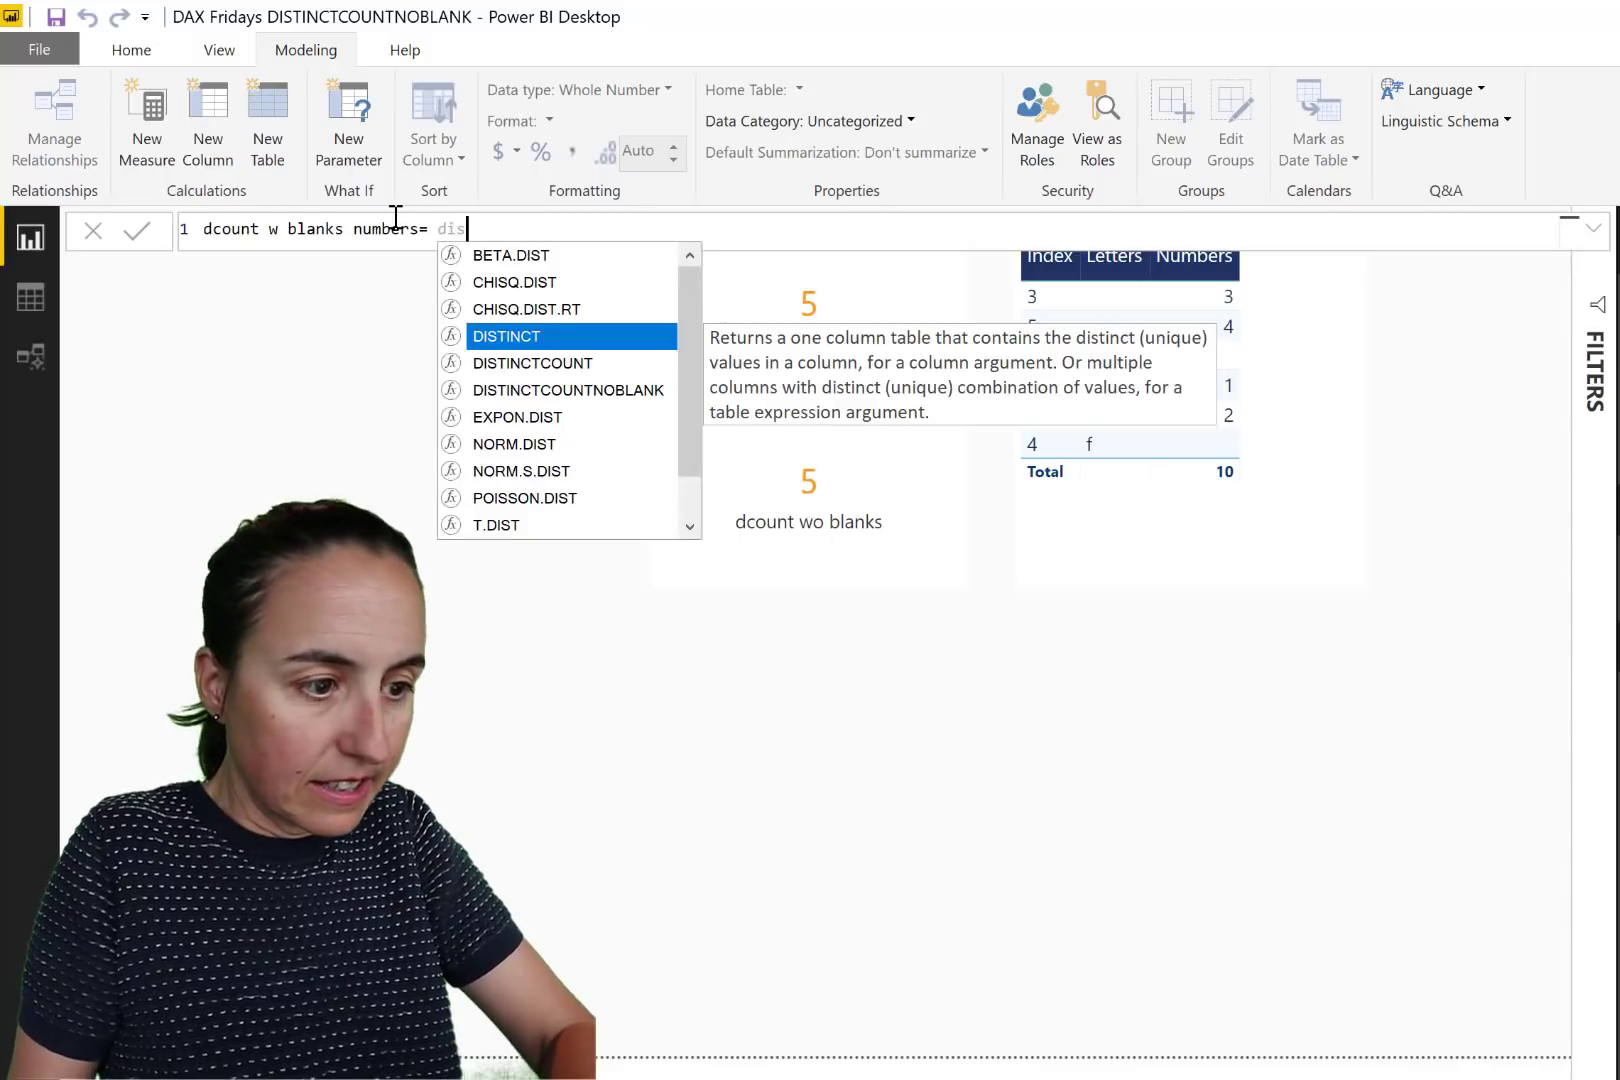
{"action": "key", "text": "Down"}
{"action": "key", "text": "Tab"}
{"action": "key", "text": "Down"}
{"action": "key", "text": "Down"}
{"action": "key", "text": "Down"}
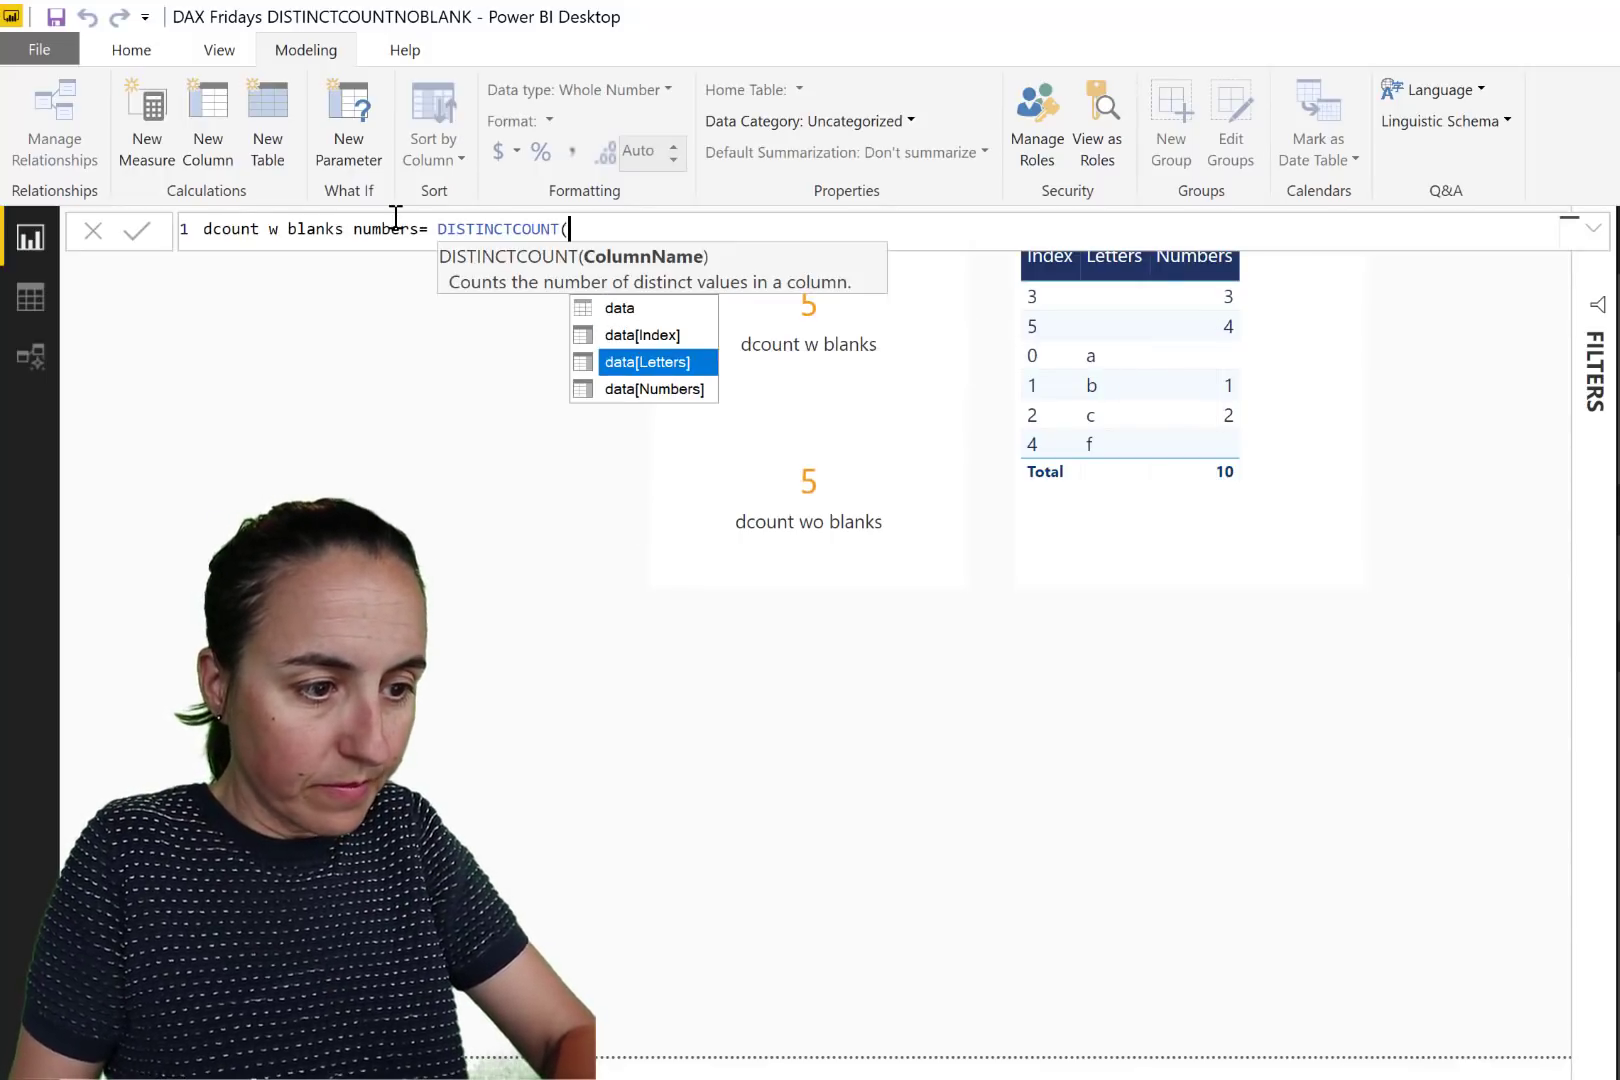
{"action": "key", "text": "Tab"}
{"action": "type", "text": ")"}
{"action": "key", "text": "Return"}
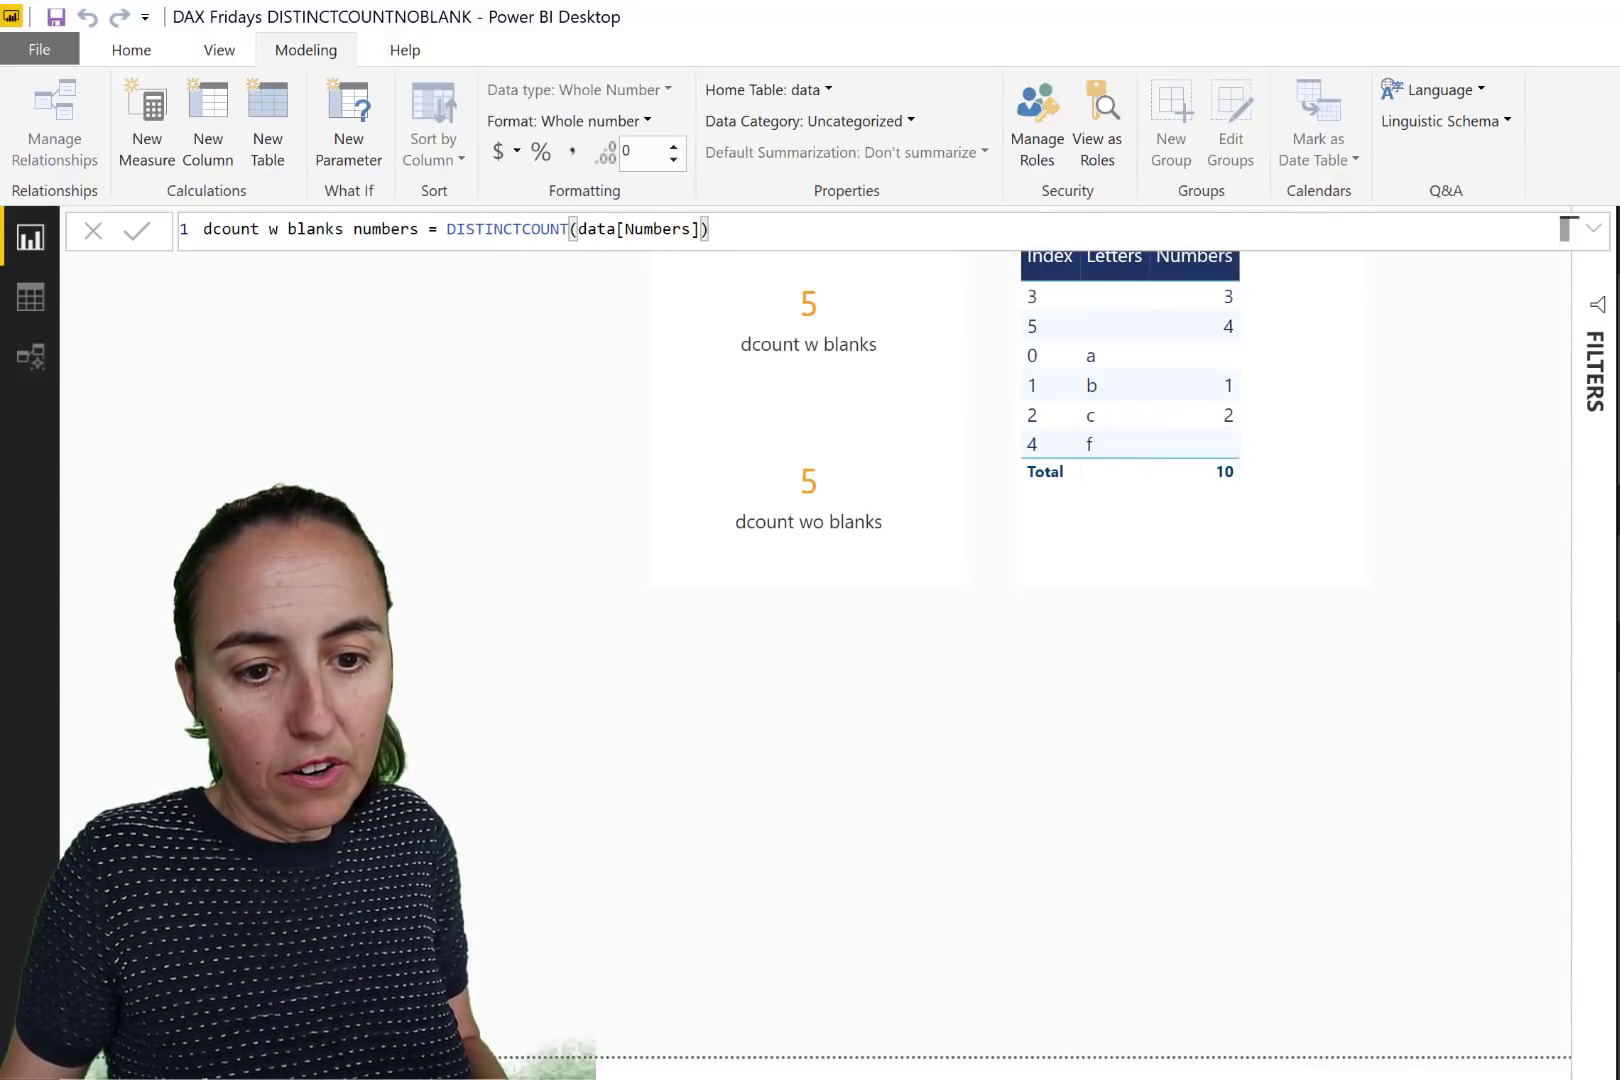
{"action": "left_click_drag", "start_coordinate": [850, 603], "coordinate": [890, 730]}
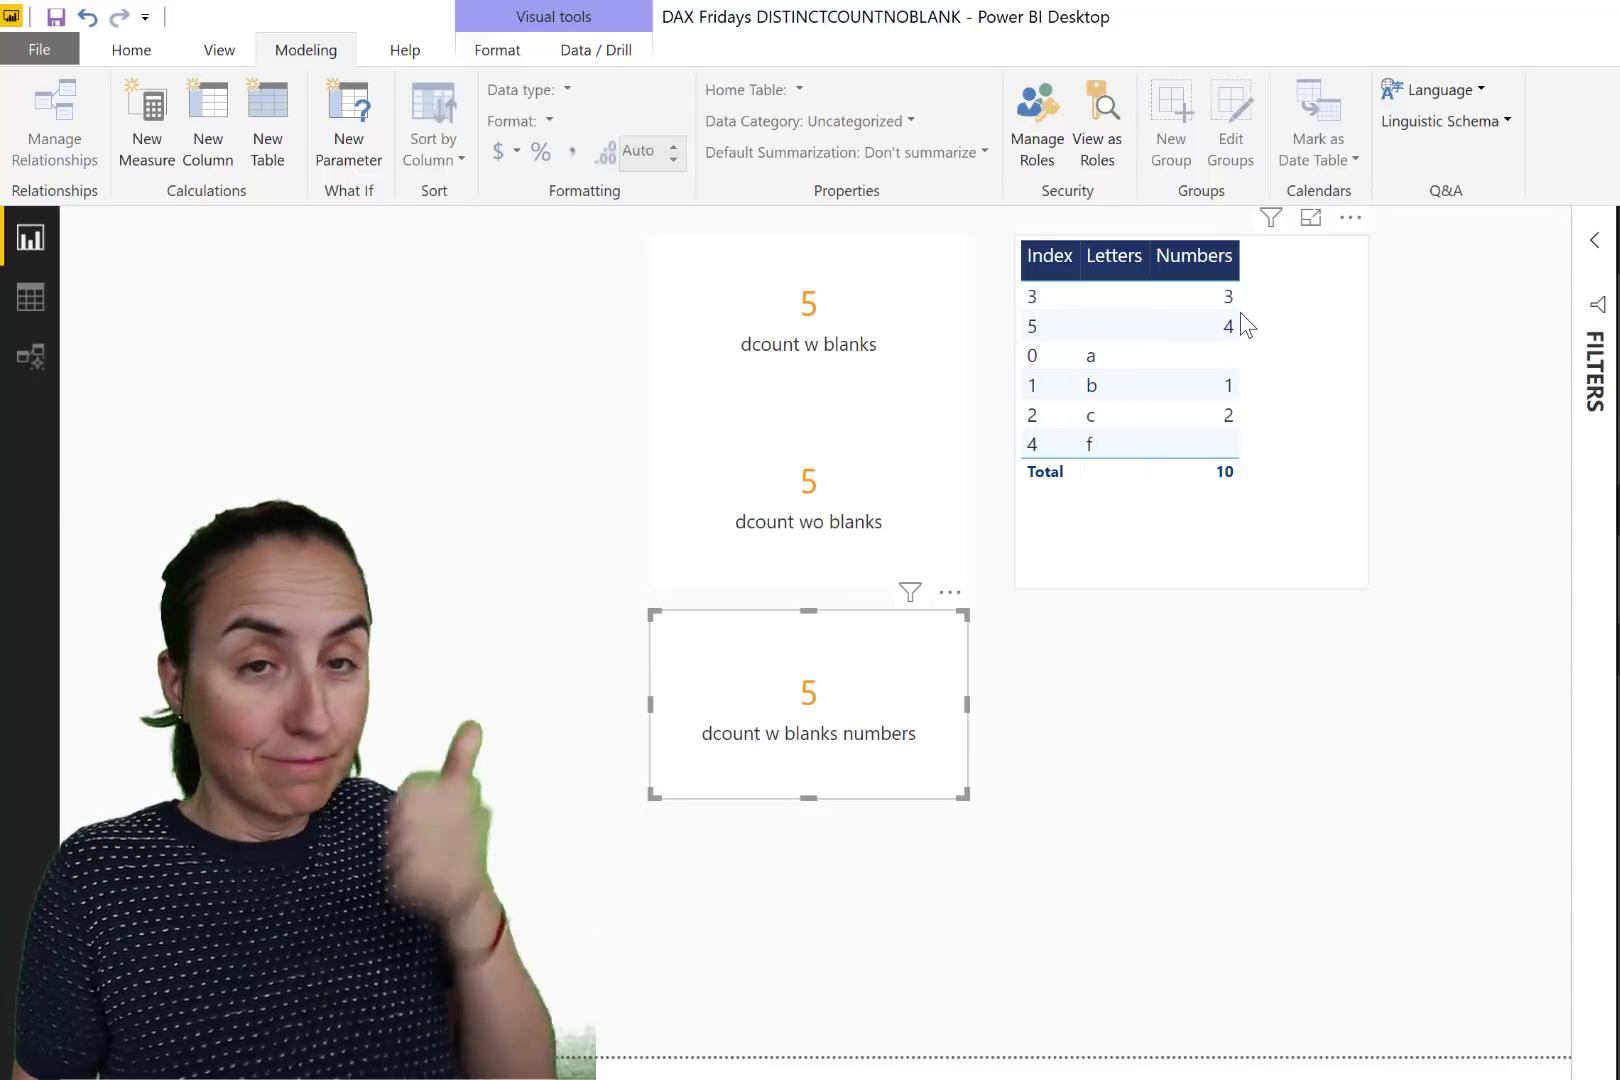
- Start a new measure named 'dcount wo blanks numbers'
{"action": "left_click", "coordinate": [149, 139]}
{"action": "type", "text": "dcount"}
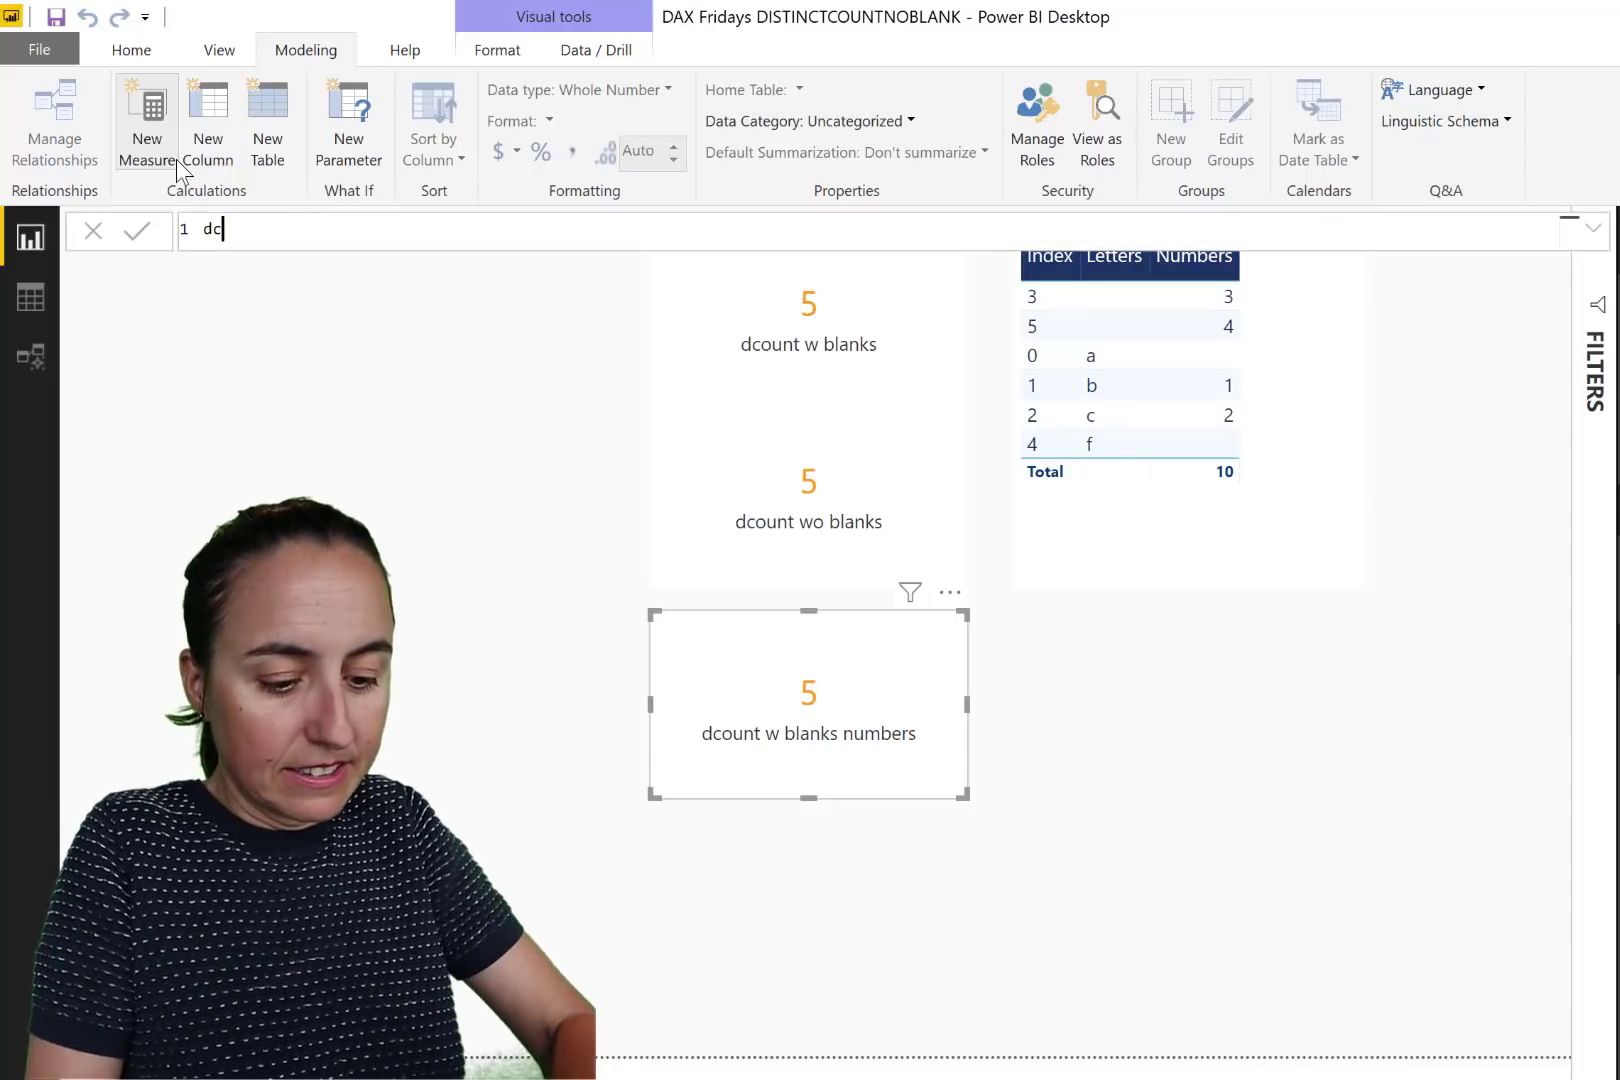
{"action": "key", "text": "BackSpace"}
{"action": "key", "text": "BackSpace"}
{"action": "key", "text": "BackSpace"}
{"action": "type", "text": "i"}
{"action": "key", "text": "BackSpace"}
{"action": "key", "text": "BackSpace"}
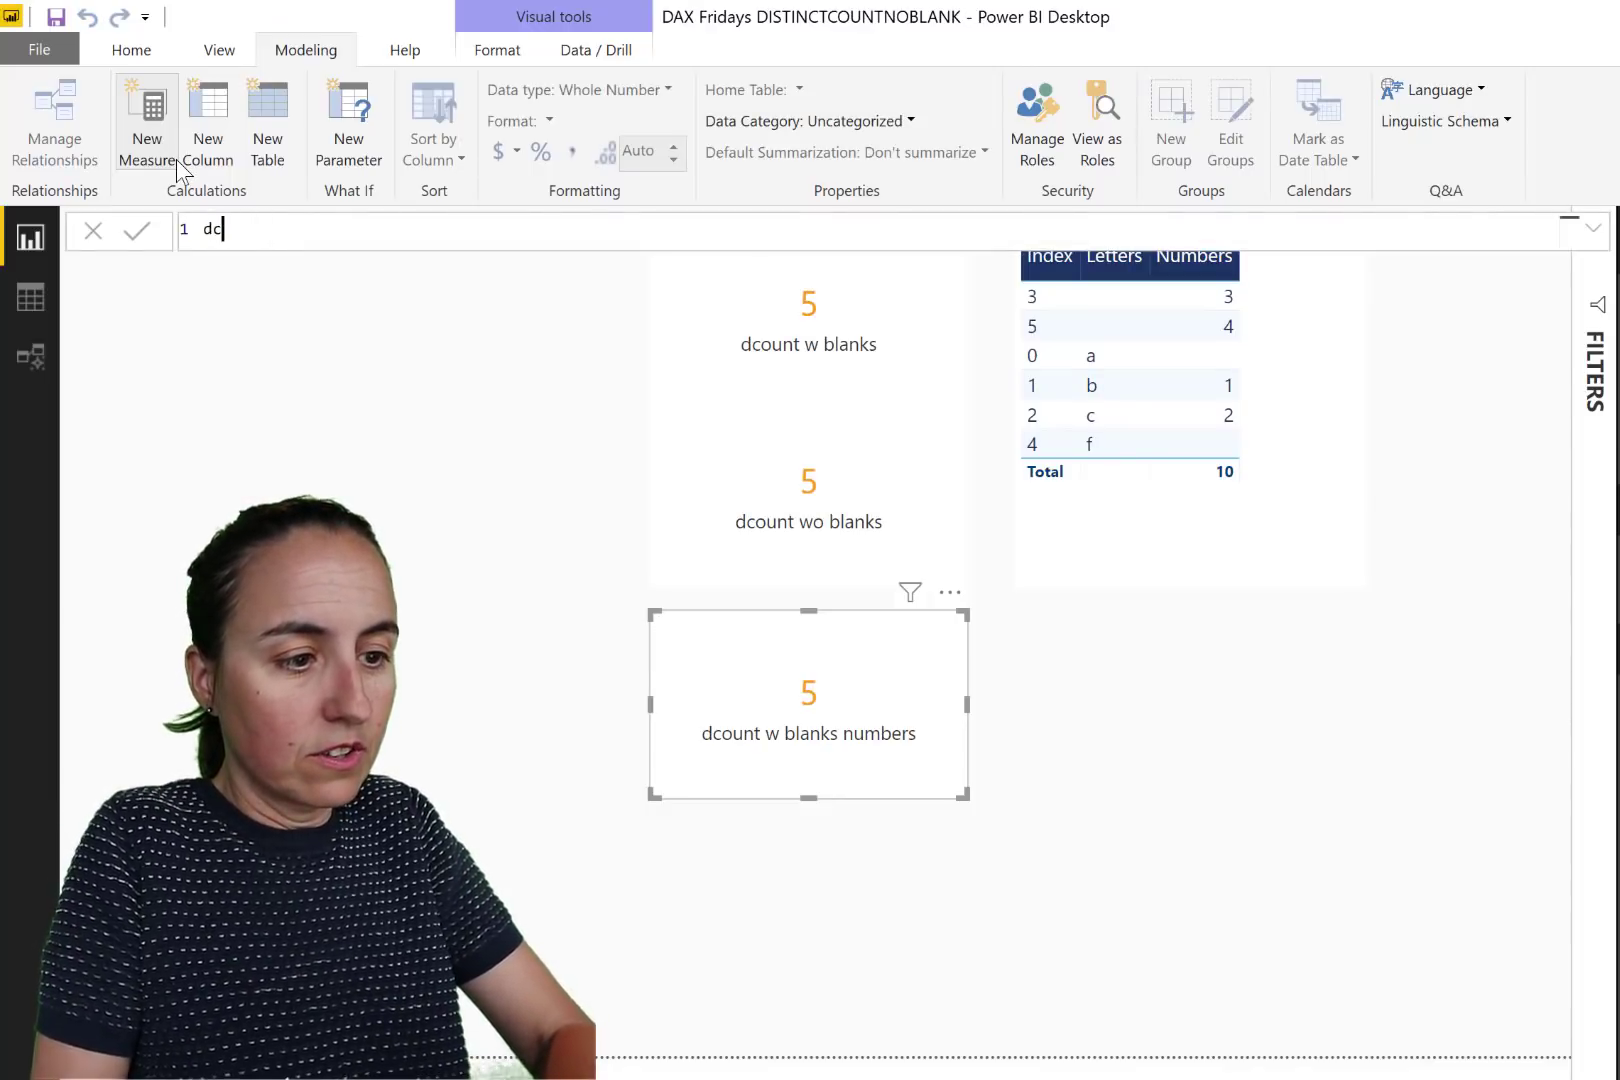
{"action": "type", "text": "ount wo"}
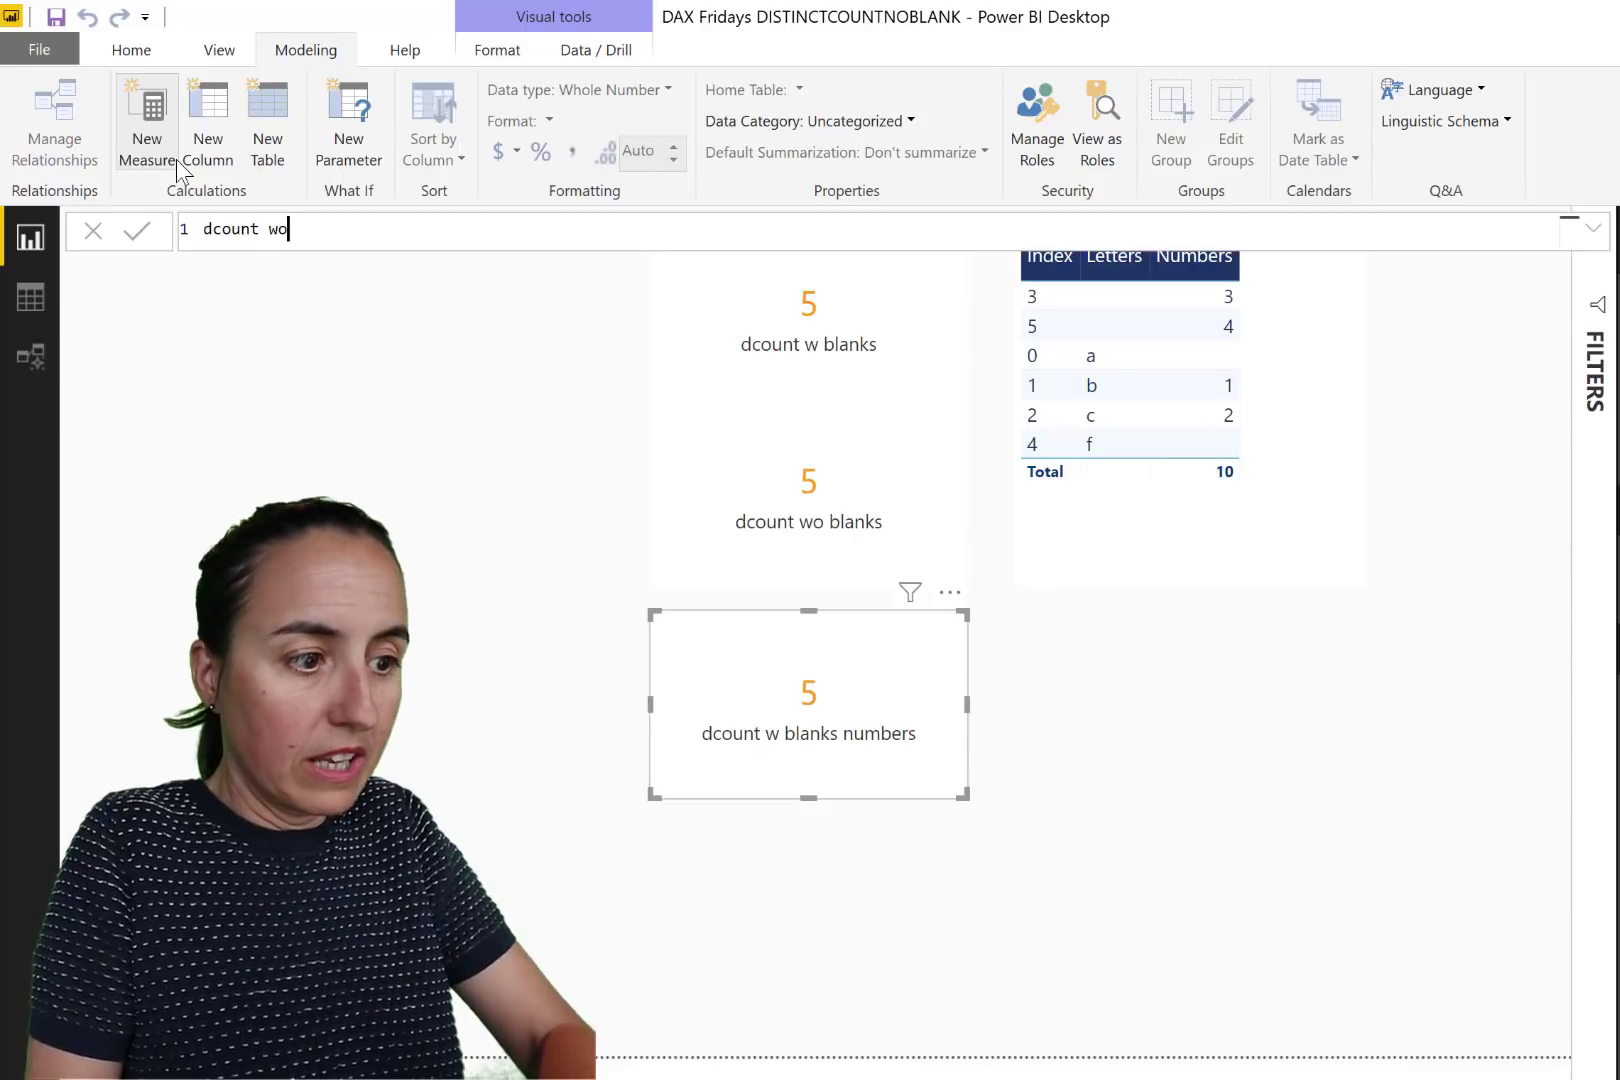
{"action": "type", "text": " blanks numbe"}
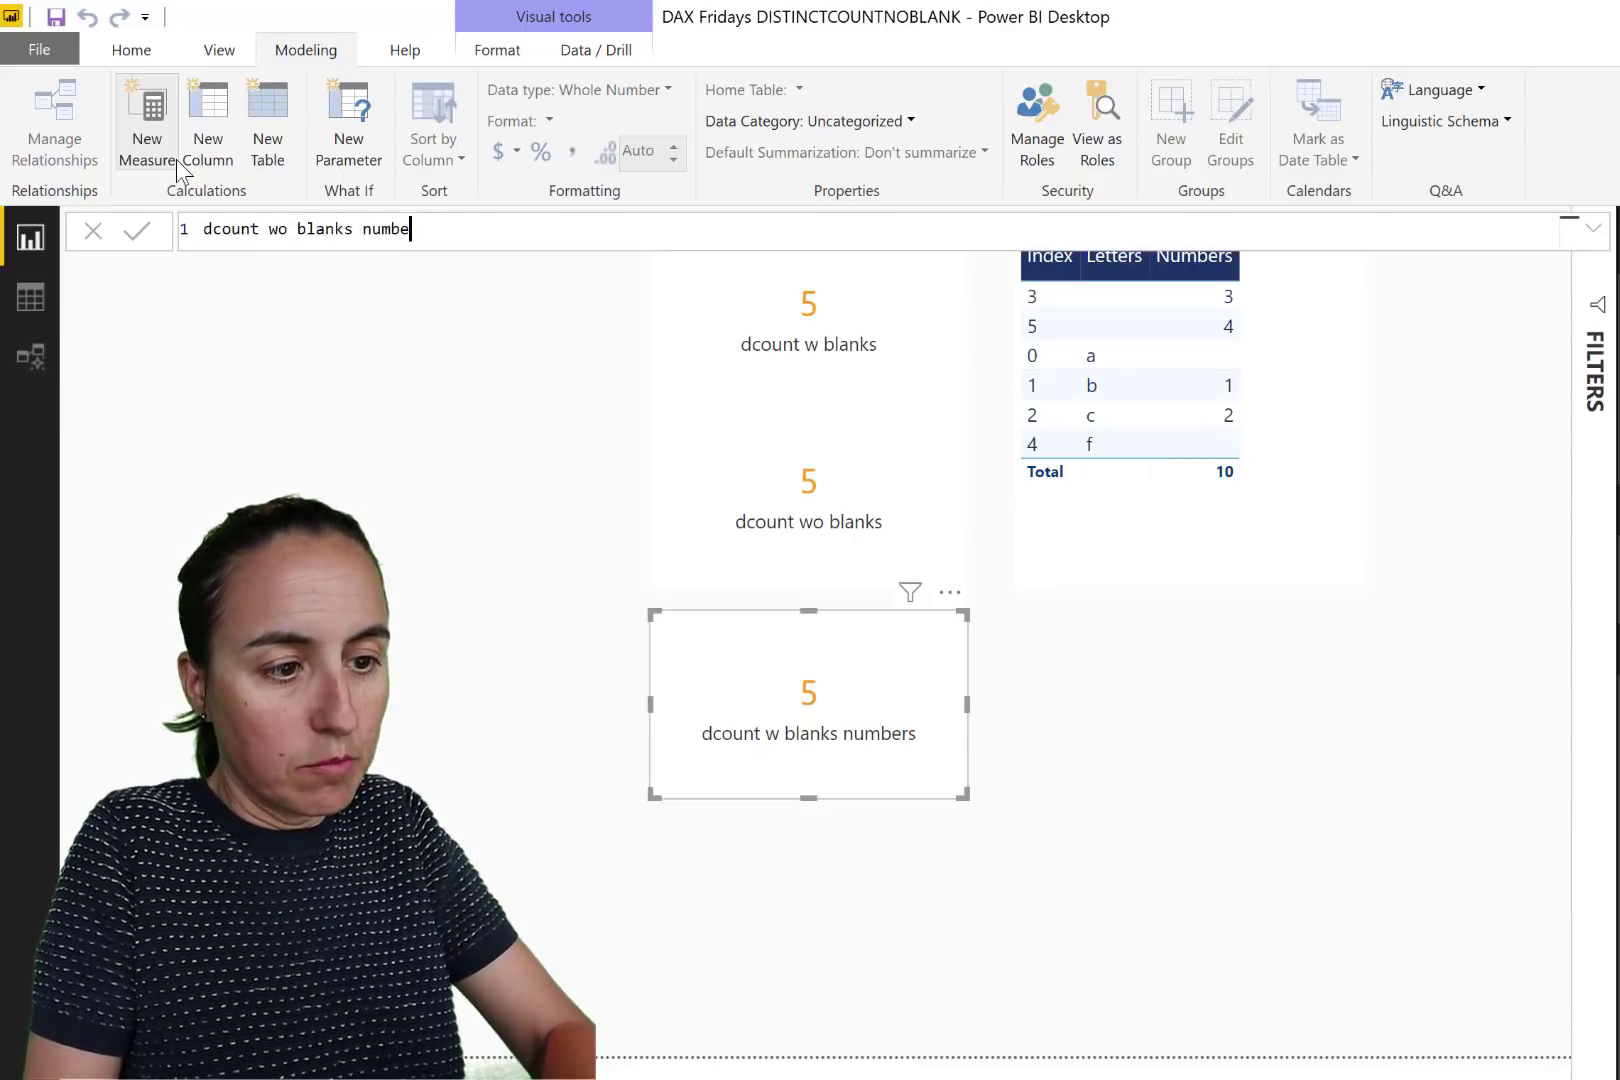
{"action": "type", "text": "rs= dist"}
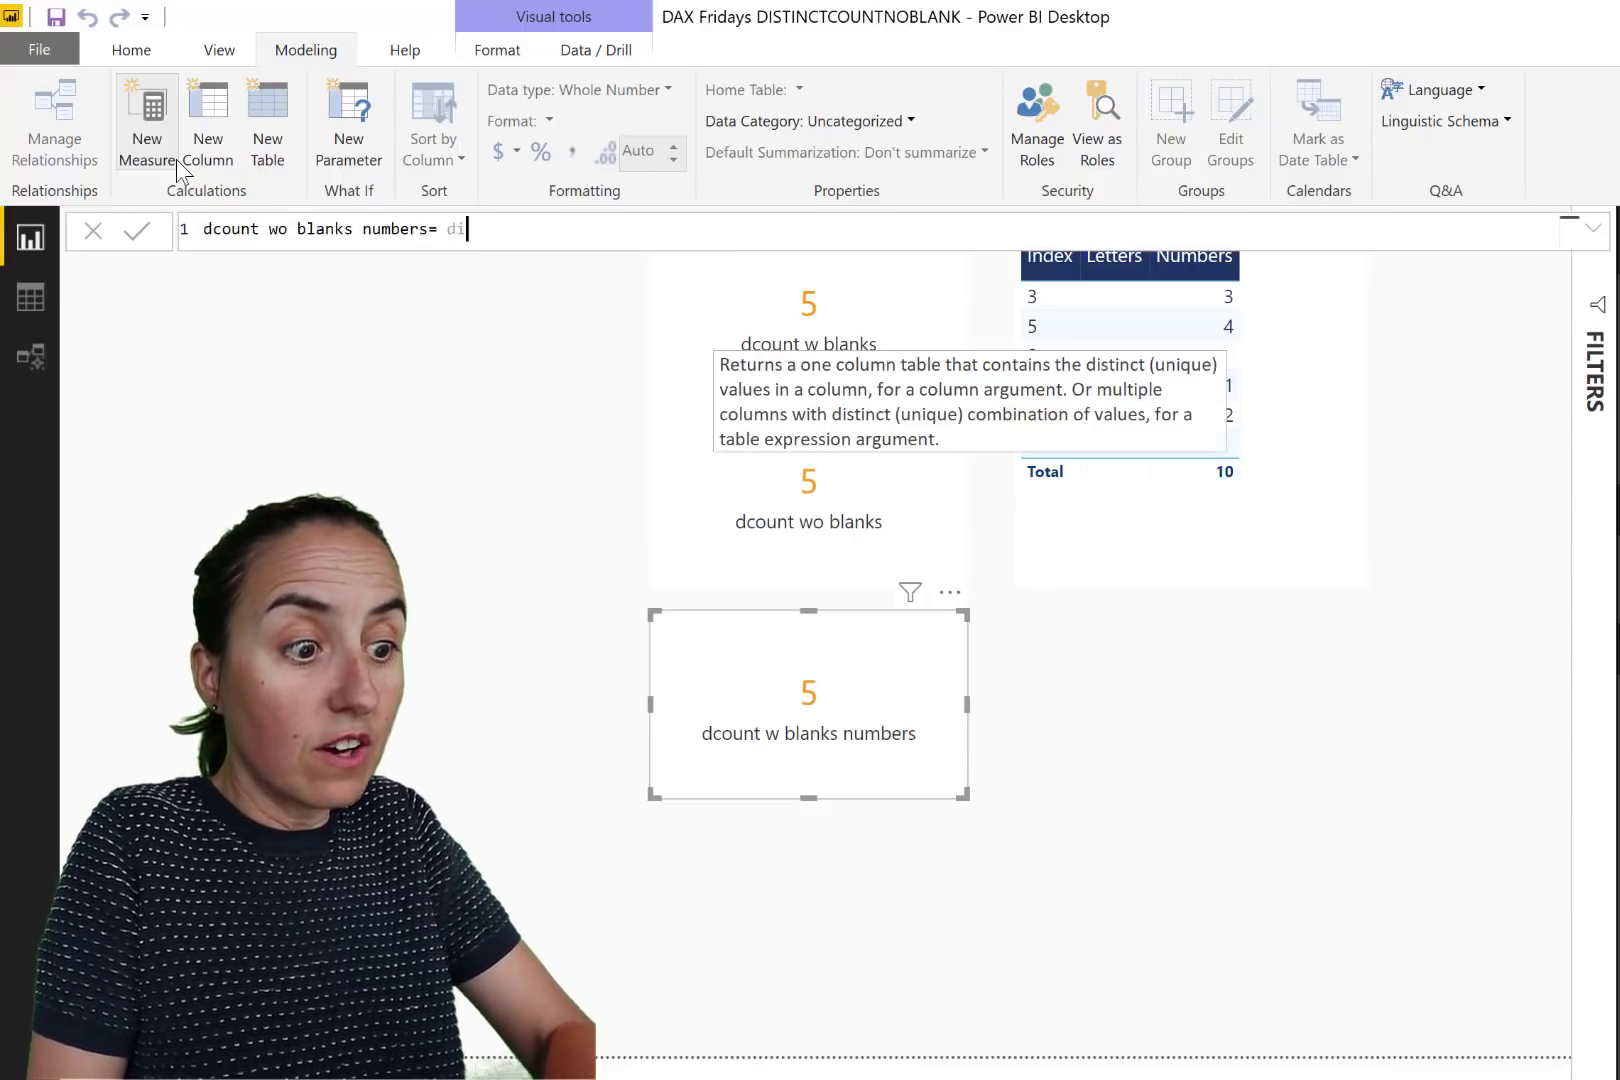
- Define it as DISTINCTCOUNTNOBLANK(data[Numbers]) and add it as a fourth card showing 4
{"action": "key", "text": "Down"}
{"action": "key", "text": "Down"}
{"action": "key", "text": "Tab"}
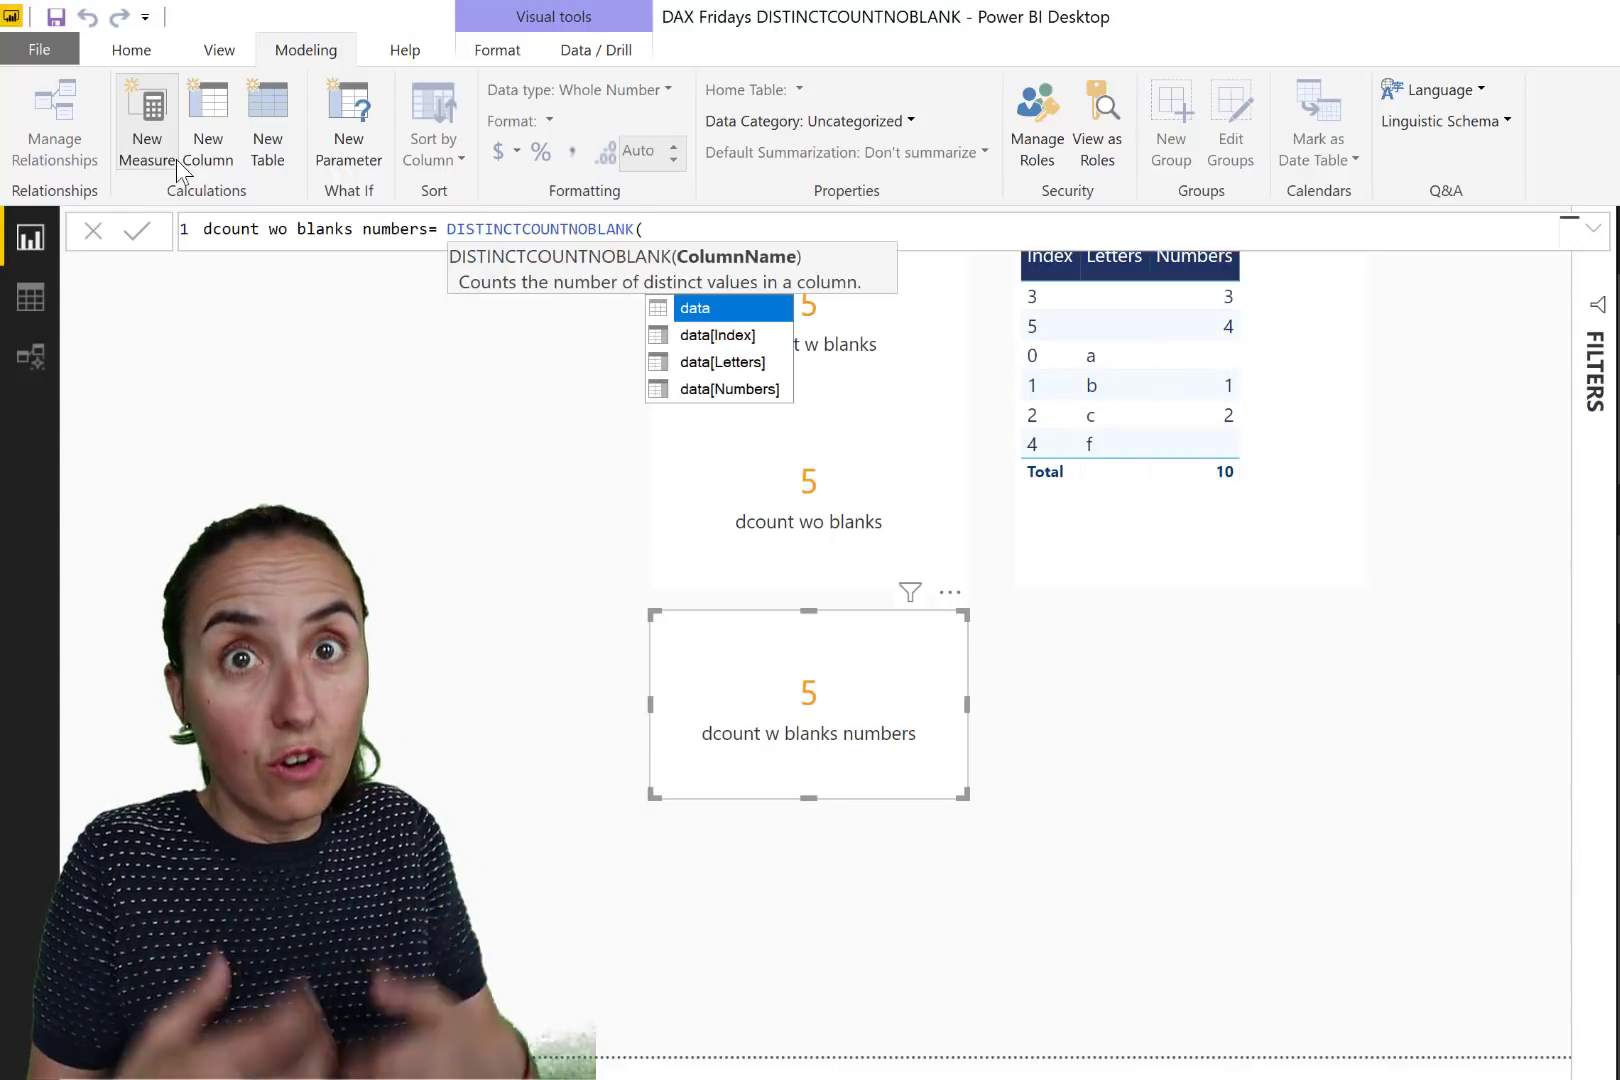
{"action": "type", "text": "cou"}
{"action": "key", "text": "BackSpace"}
{"action": "key", "text": "BackSpace"}
{"action": "key", "text": "BackSpace"}
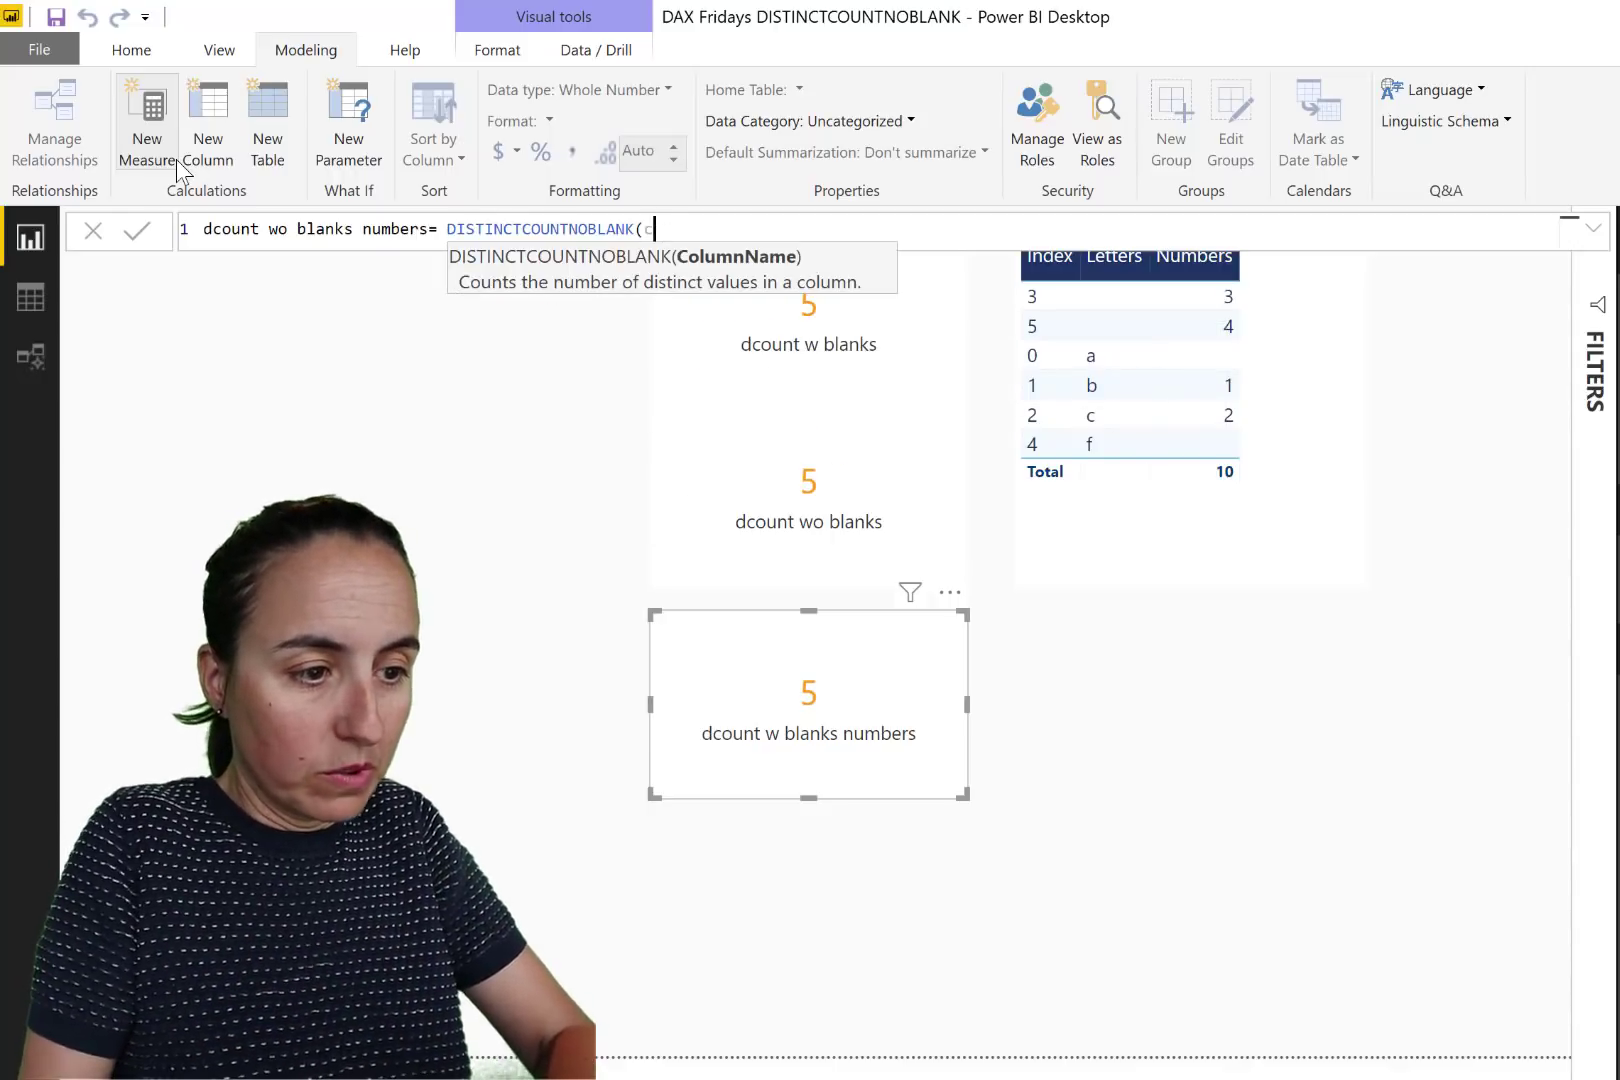
{"action": "type", "text": "dn"}
{"action": "key", "text": "Tab"}
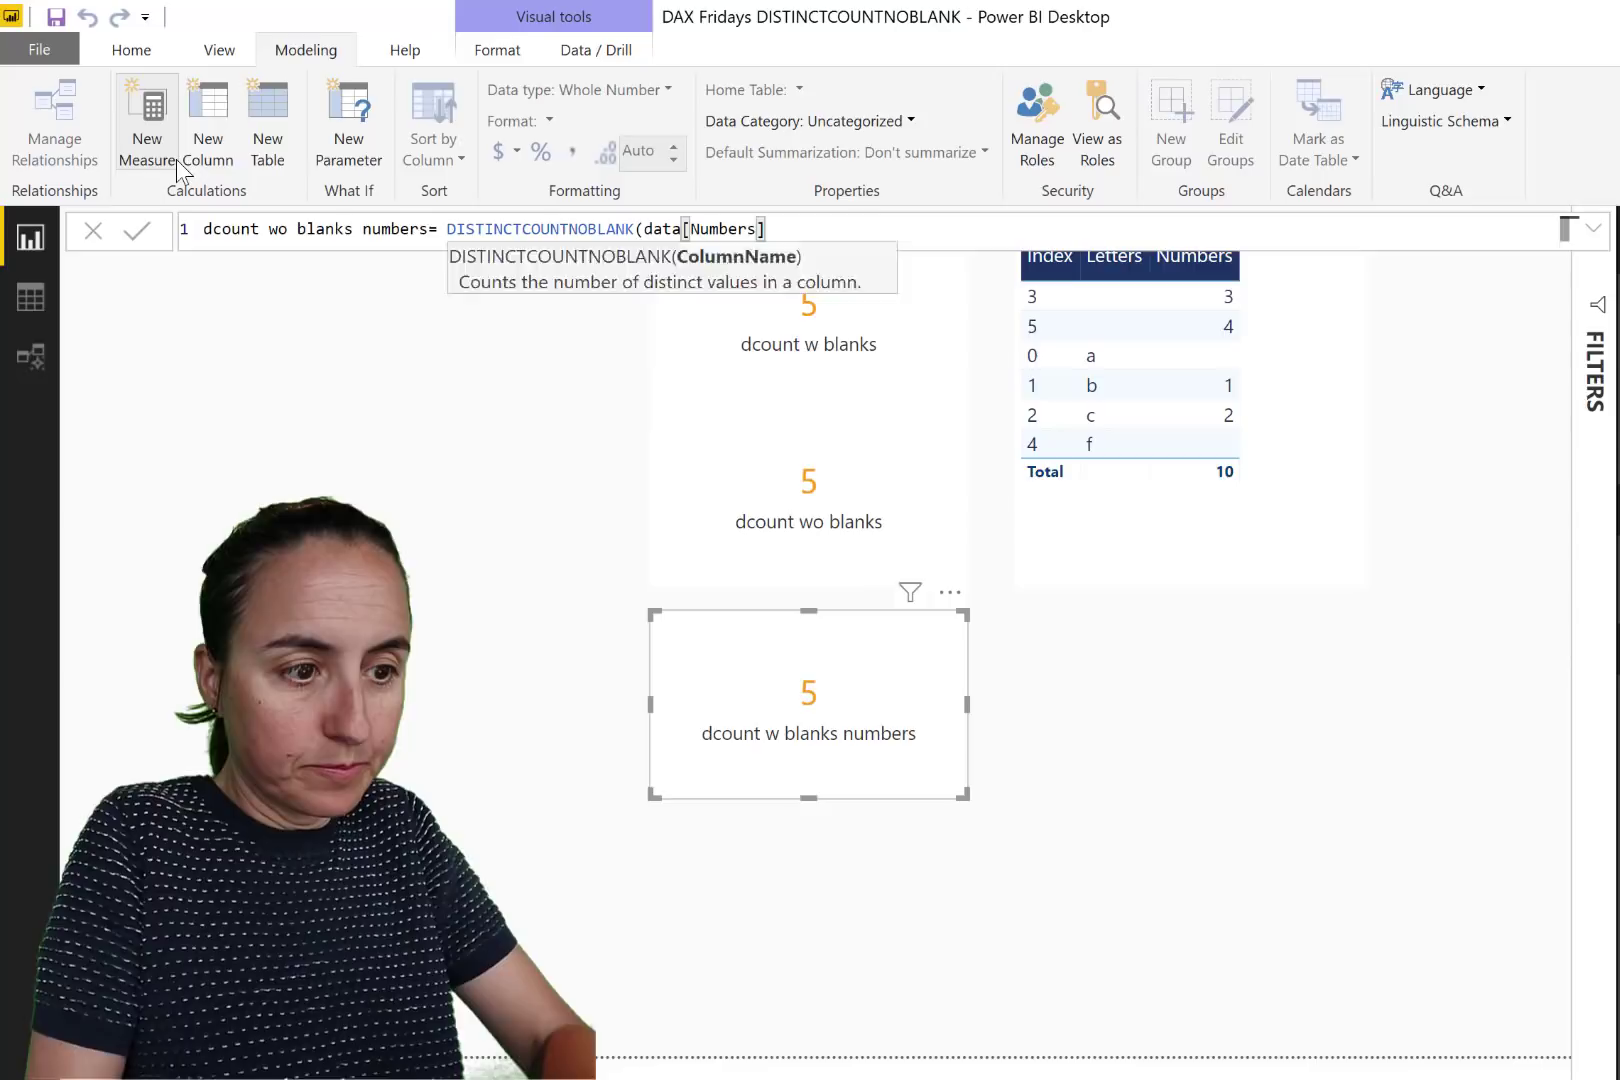
{"action": "type", "text": ")"}
{"action": "key", "text": "Return"}
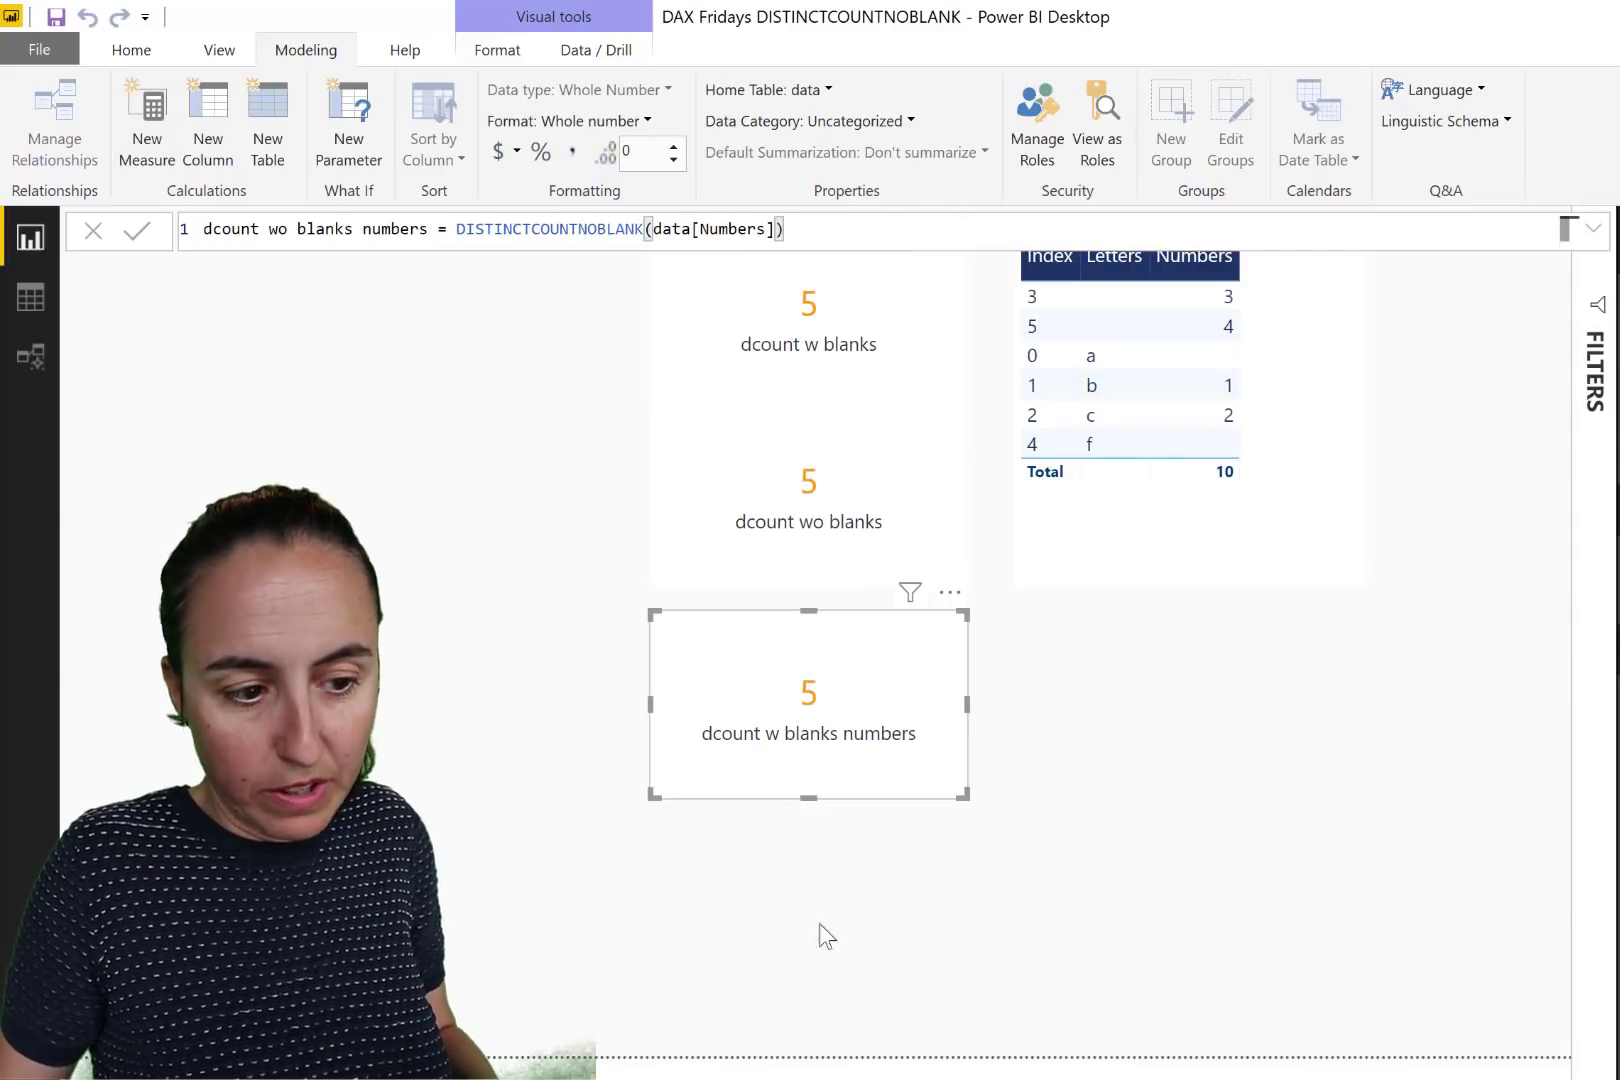
{"action": "left_click_drag", "start_coordinate": [819, 923], "coordinate": [990, 872]}
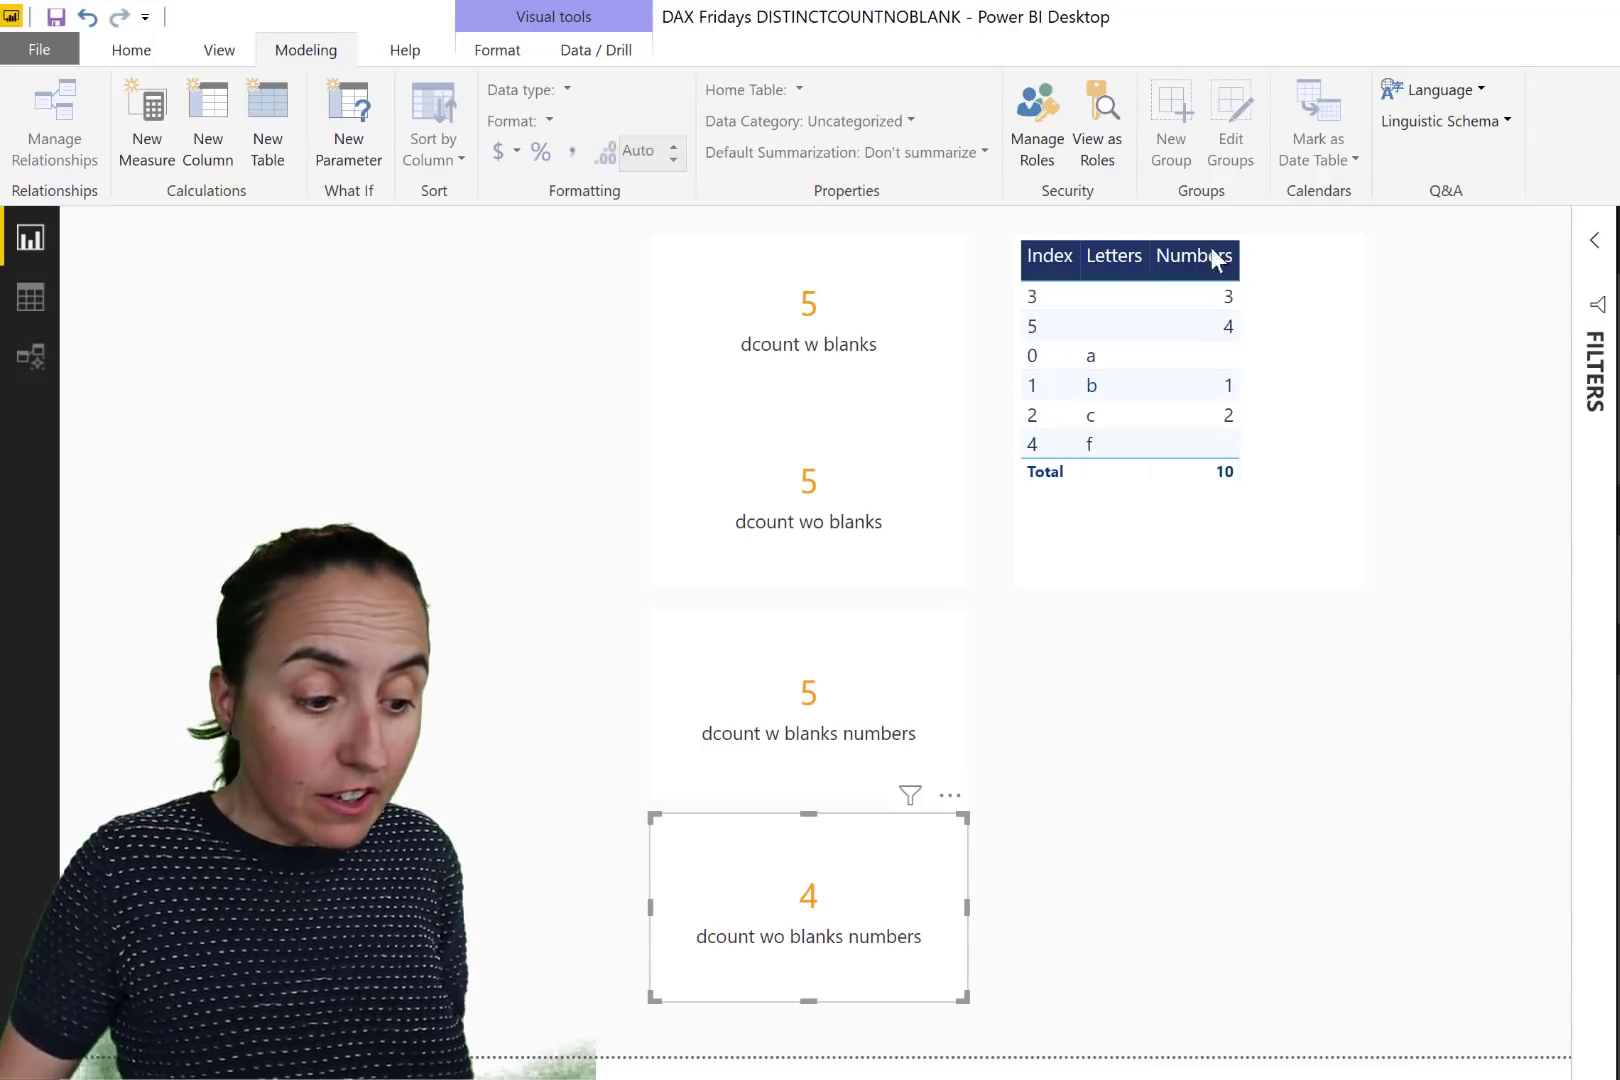
- Return to the DISTINCTCOUNTNOBLANK docs page and scroll to the Remarks and Example sections
{"action": "key", "text": "alt+Tab"}
{"action": "scroll", "coordinate": [1052, 672], "scroll_direction": "down", "scroll_amount": 7}
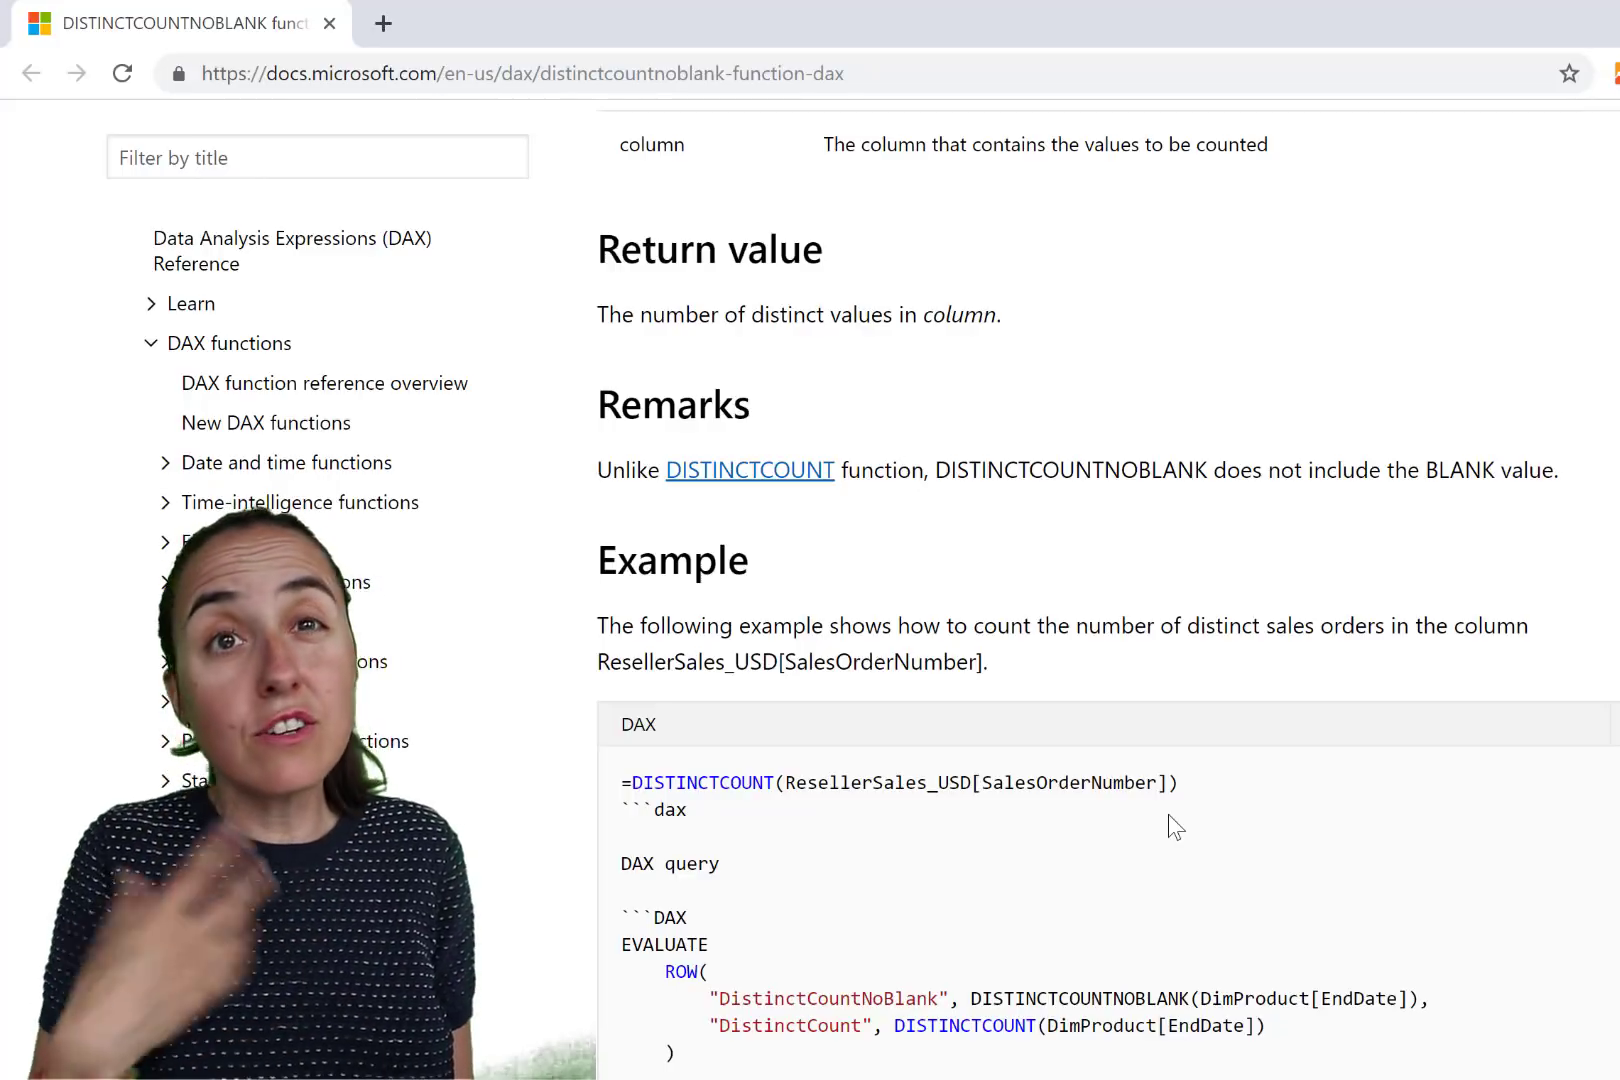
- Switch back to the Power BI report with the table and four cards (5, 5, 5, 4)
{"action": "key", "text": "alt+Tab"}
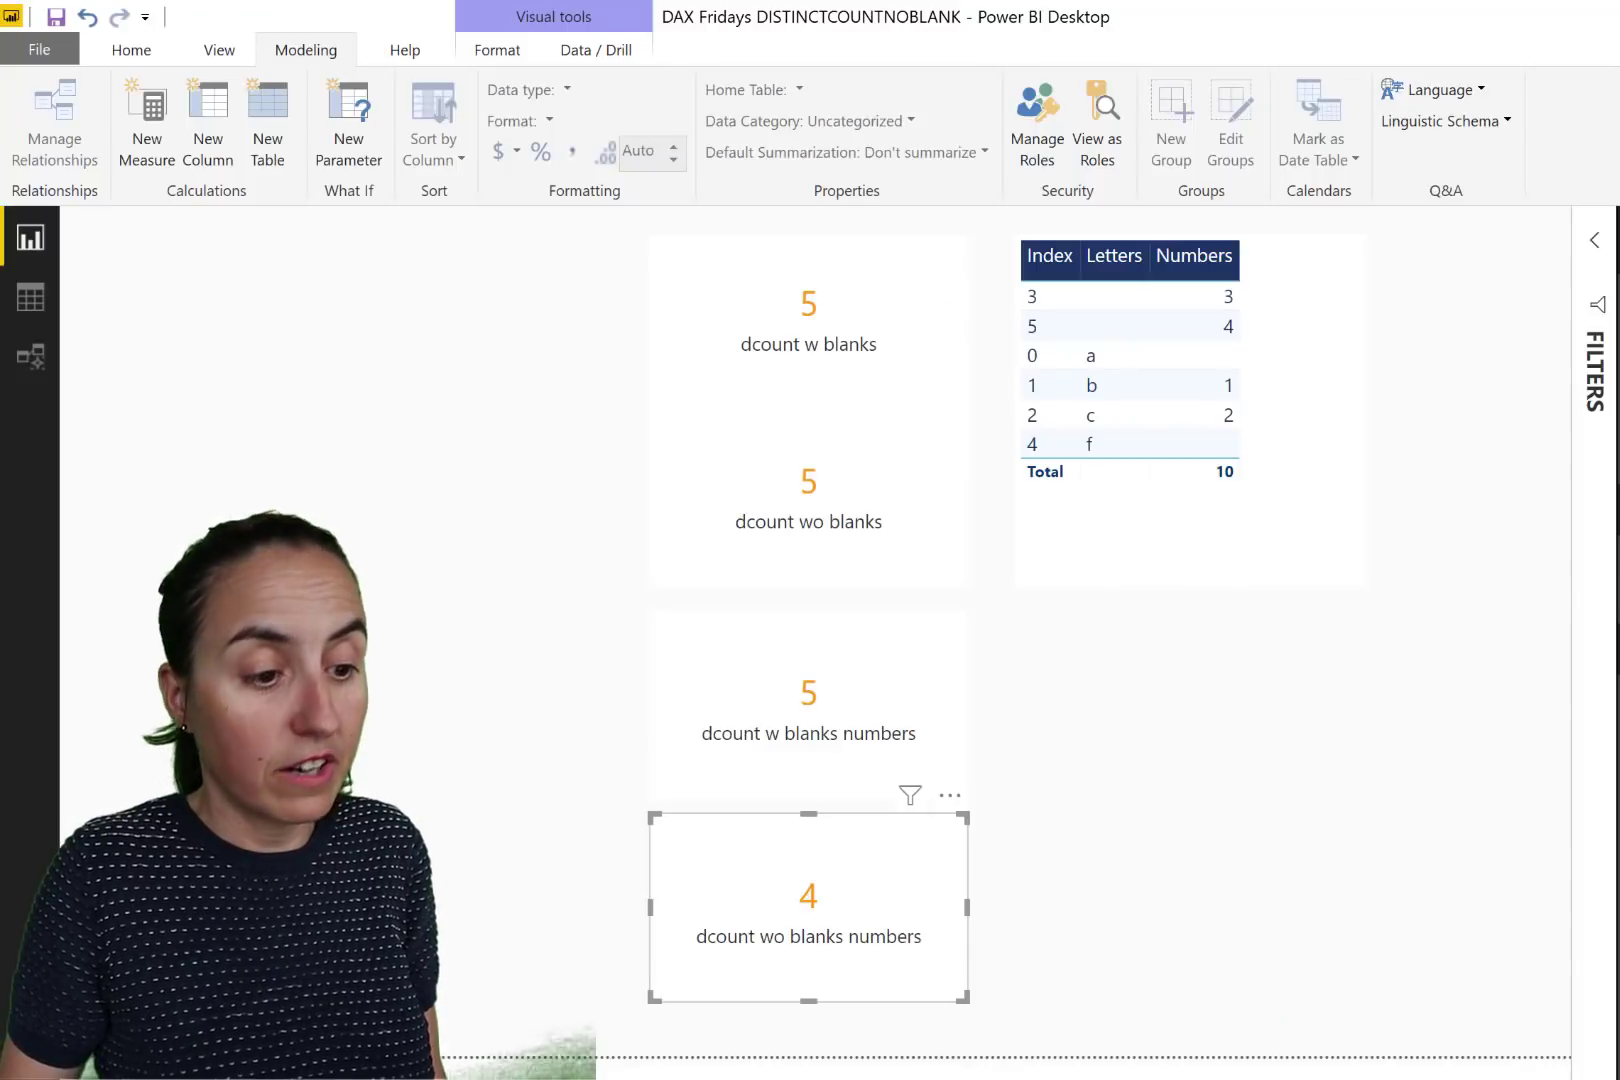